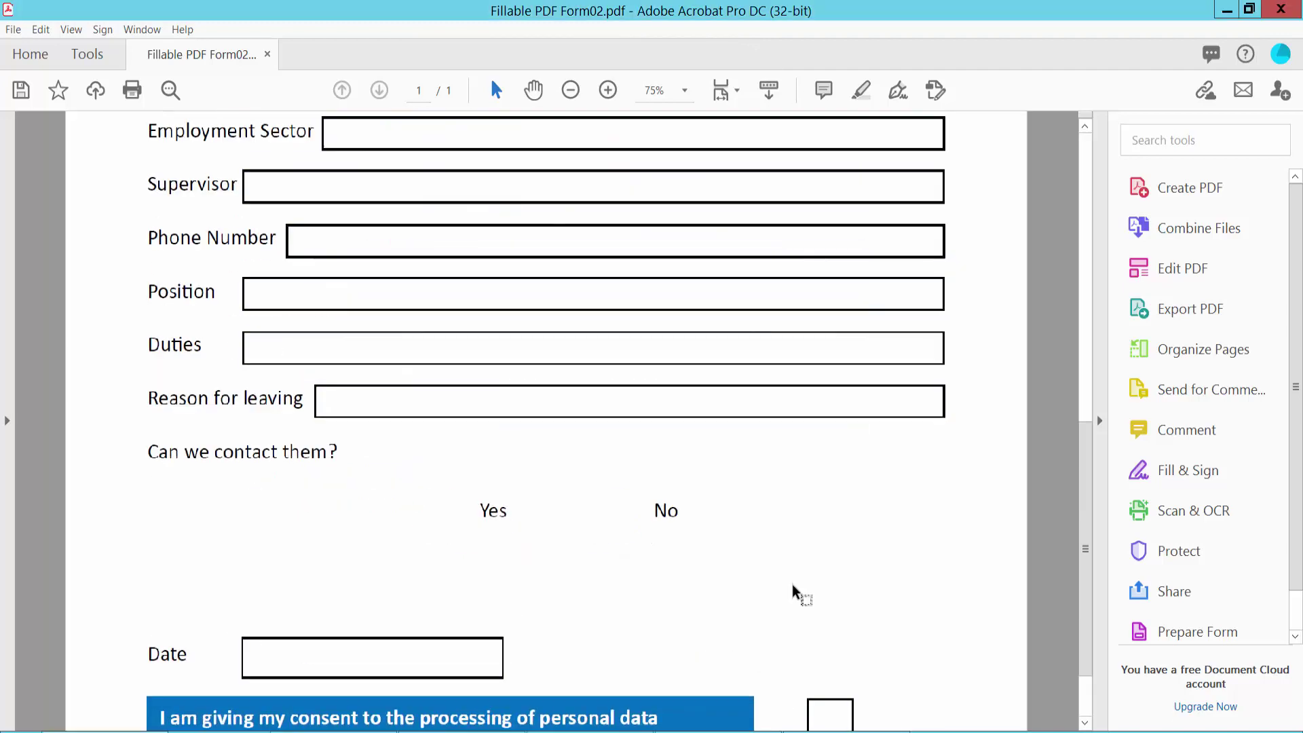
{"action": "scroll", "coordinate": [794, 593], "scroll_direction": "up", "scroll_amount": 2}
{"action": "scroll", "coordinate": [794, 592], "scroll_direction": "up", "scroll_amount": 2}
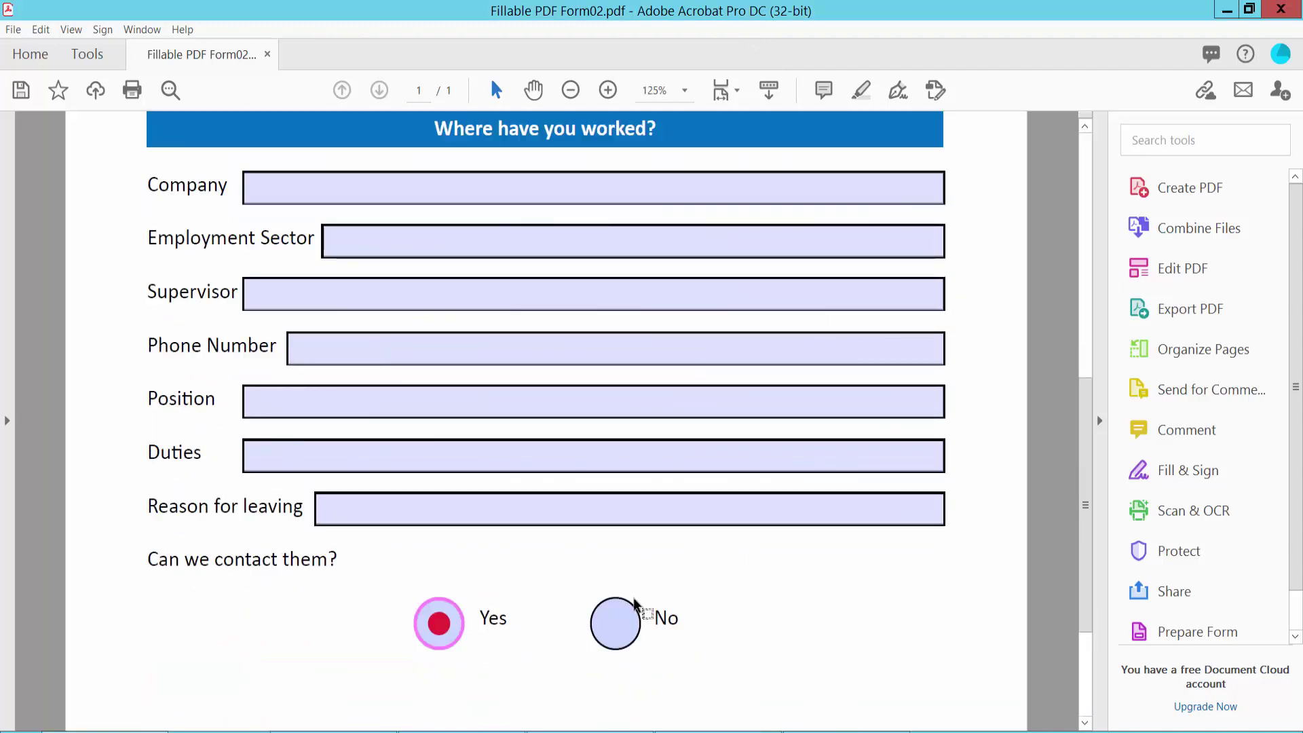
Step: Test the contact question by switching its answer between No and Yes, ending on Yes
{"action": "left_click", "coordinate": [615, 621]}
{"action": "left_click", "coordinate": [439, 621]}
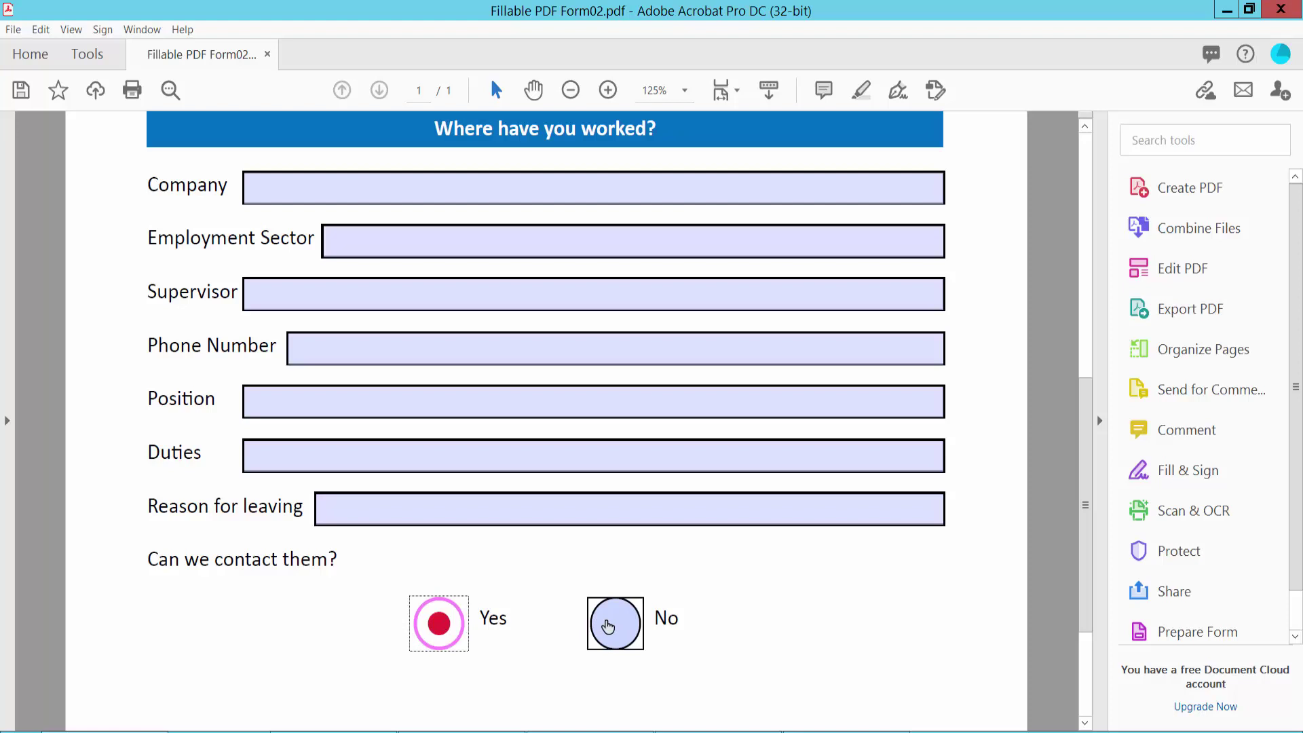
{"action": "left_click", "coordinate": [607, 624]}
{"action": "left_click", "coordinate": [439, 621]}
{"action": "scroll", "coordinate": [570, 407], "scroll_direction": "down", "scroll_amount": 2}
{"action": "scroll", "coordinate": [570, 366], "scroll_direction": "down", "scroll_amount": 1}
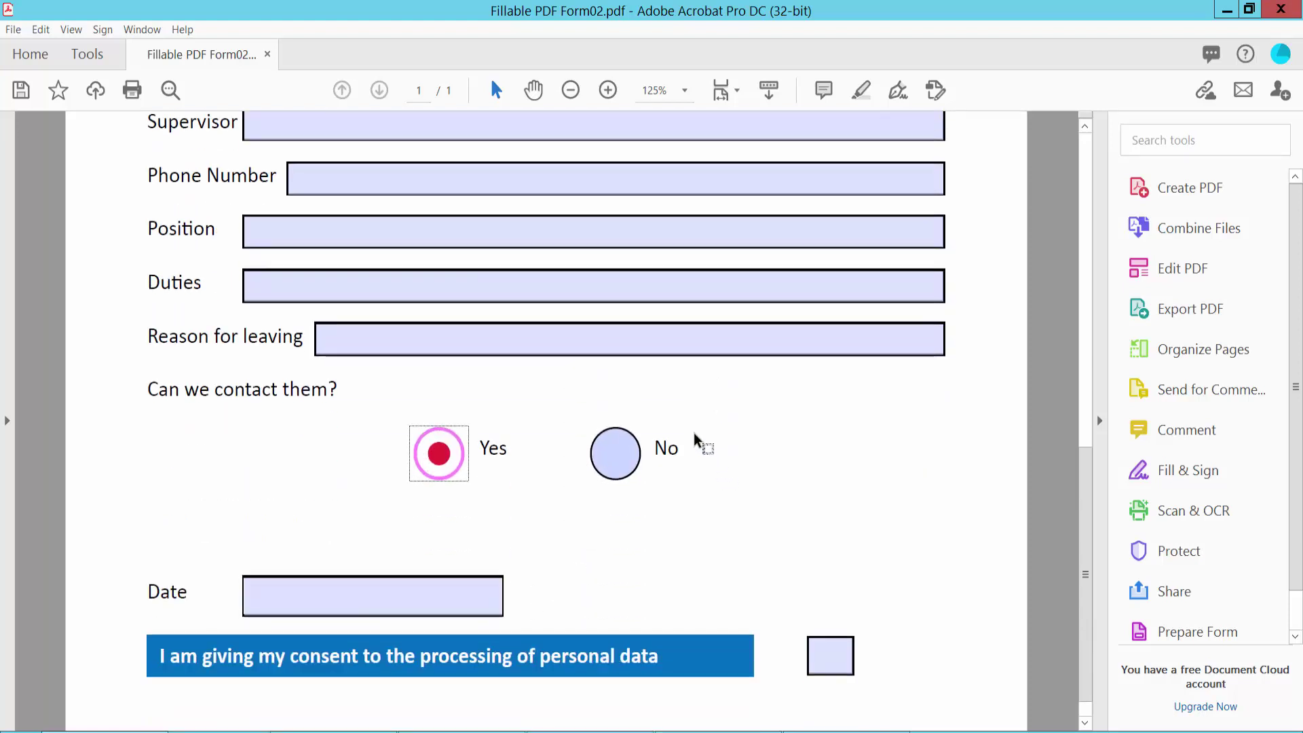
Step: Enter Prepare Form editing from Tools and select the No, then Yes, radio fields
{"action": "left_click", "coordinate": [86, 54]}
{"action": "scroll", "coordinate": [459, 295], "scroll_direction": "down", "scroll_amount": 2}
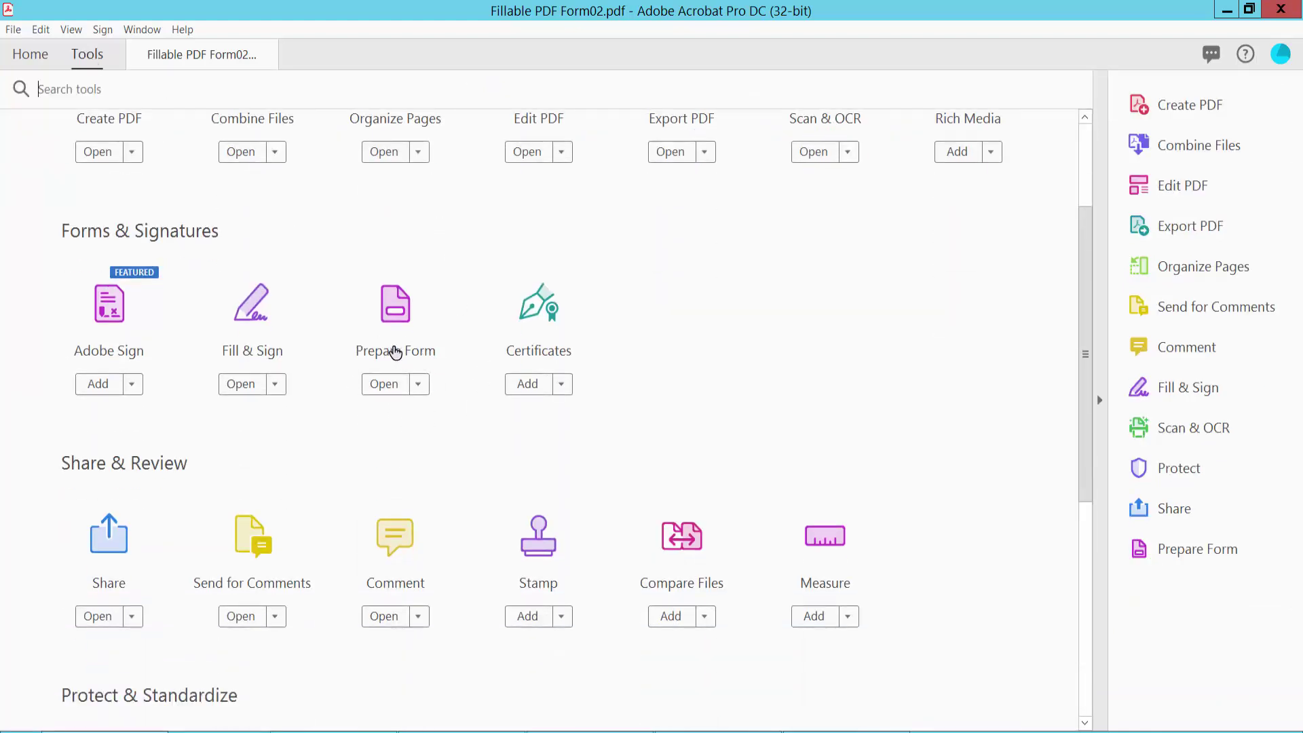
{"action": "left_click", "coordinate": [396, 316]}
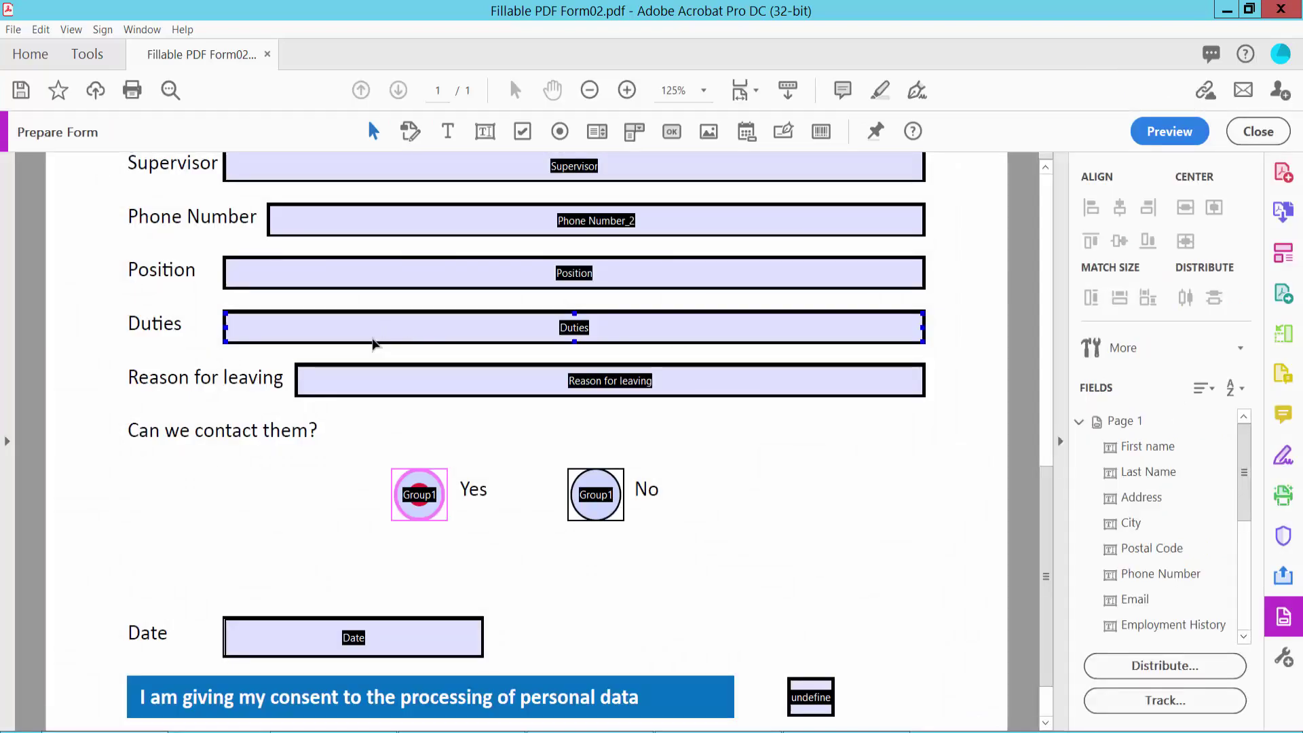
{"action": "left_click", "coordinate": [583, 500]}
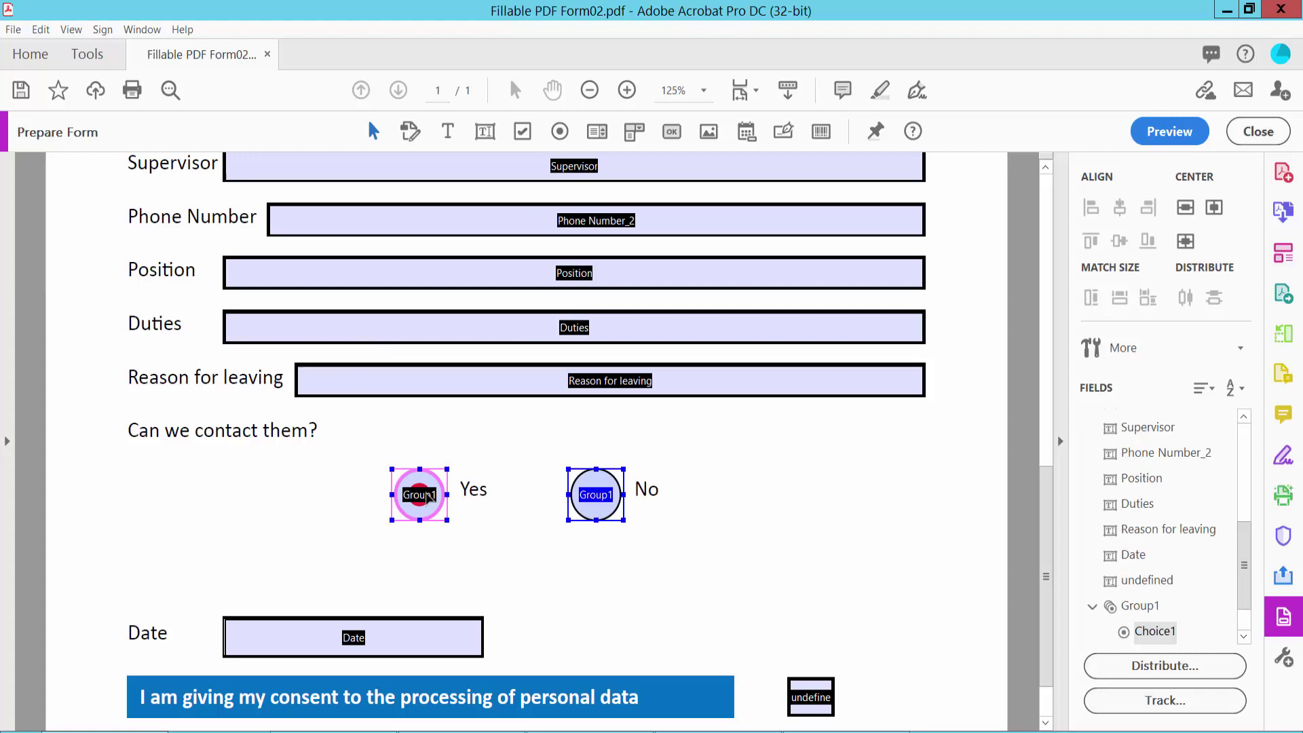
{"action": "left_click", "coordinate": [419, 497]}
Step: Open the Yes field's Properties, keep its form field Visible, and show its Appearance settings
{"action": "right_click", "coordinate": [419, 496]}
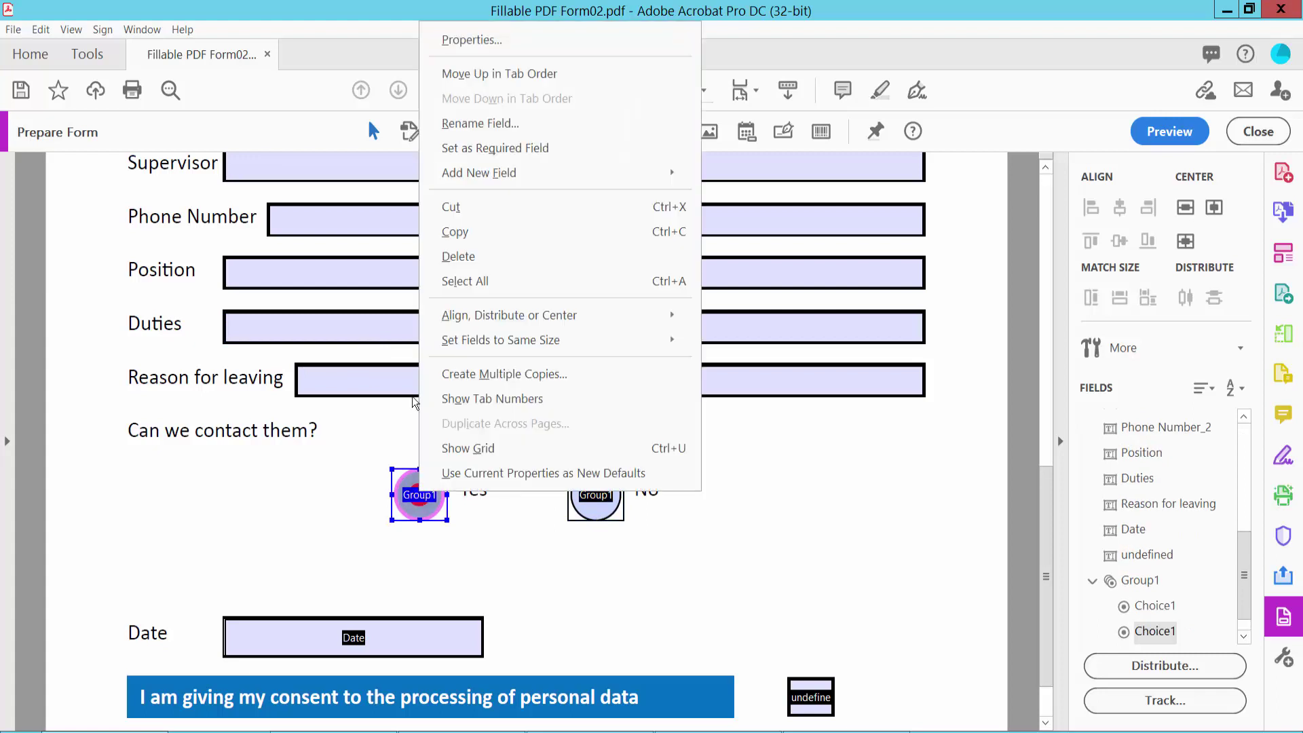
{"action": "left_click", "coordinate": [472, 39]}
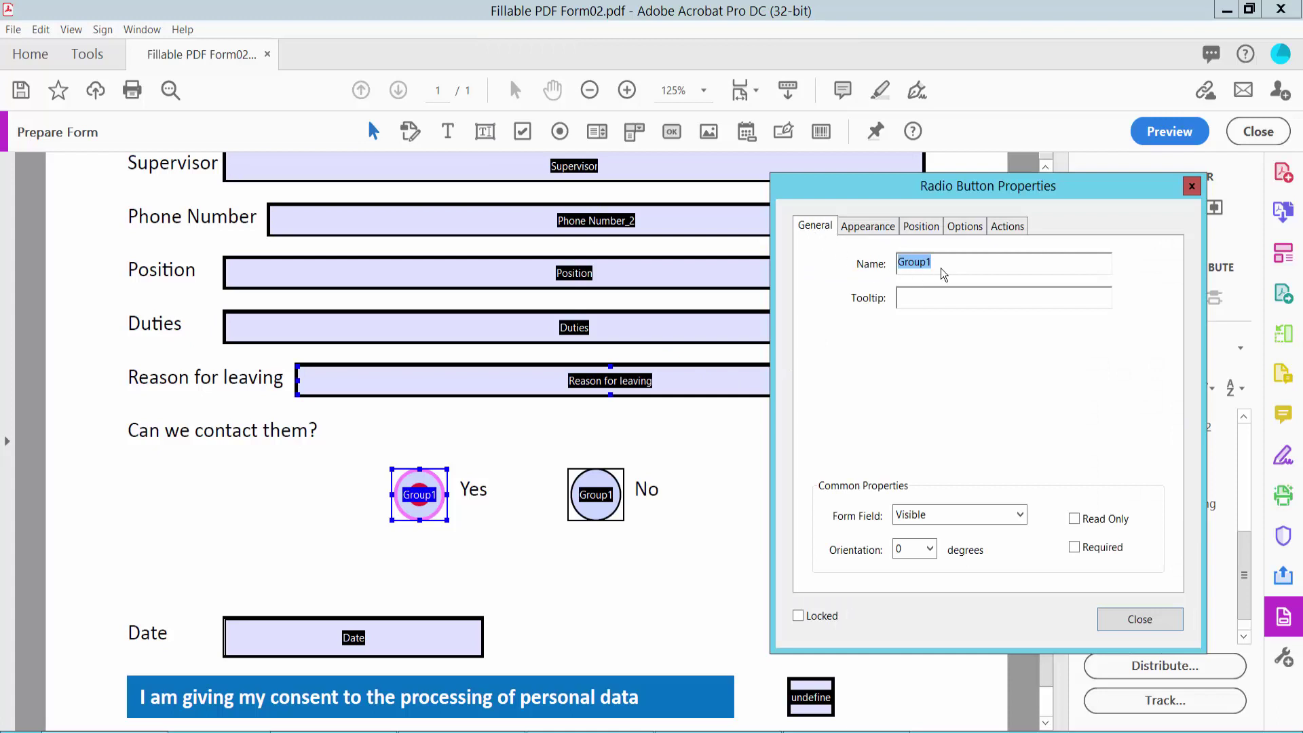
{"action": "left_click", "coordinate": [1018, 515]}
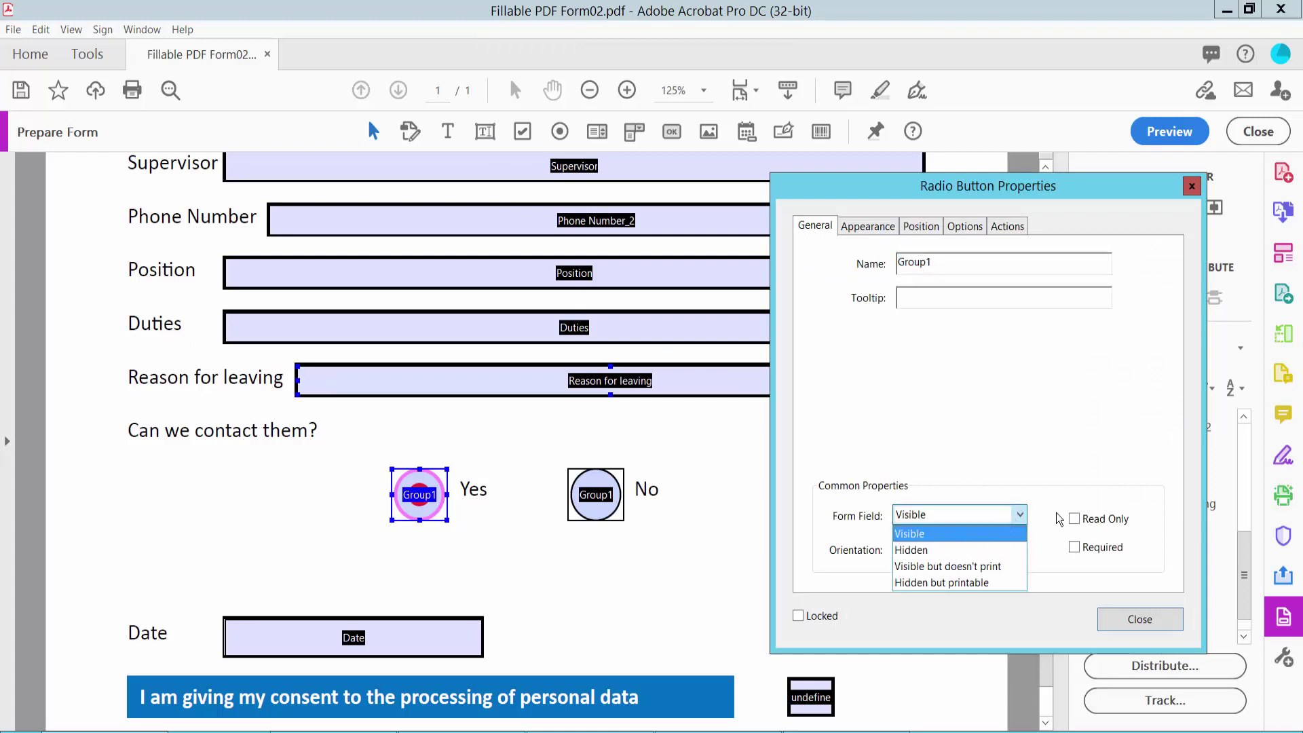
{"action": "left_click", "coordinate": [861, 250]}
{"action": "left_click", "coordinate": [865, 226]}
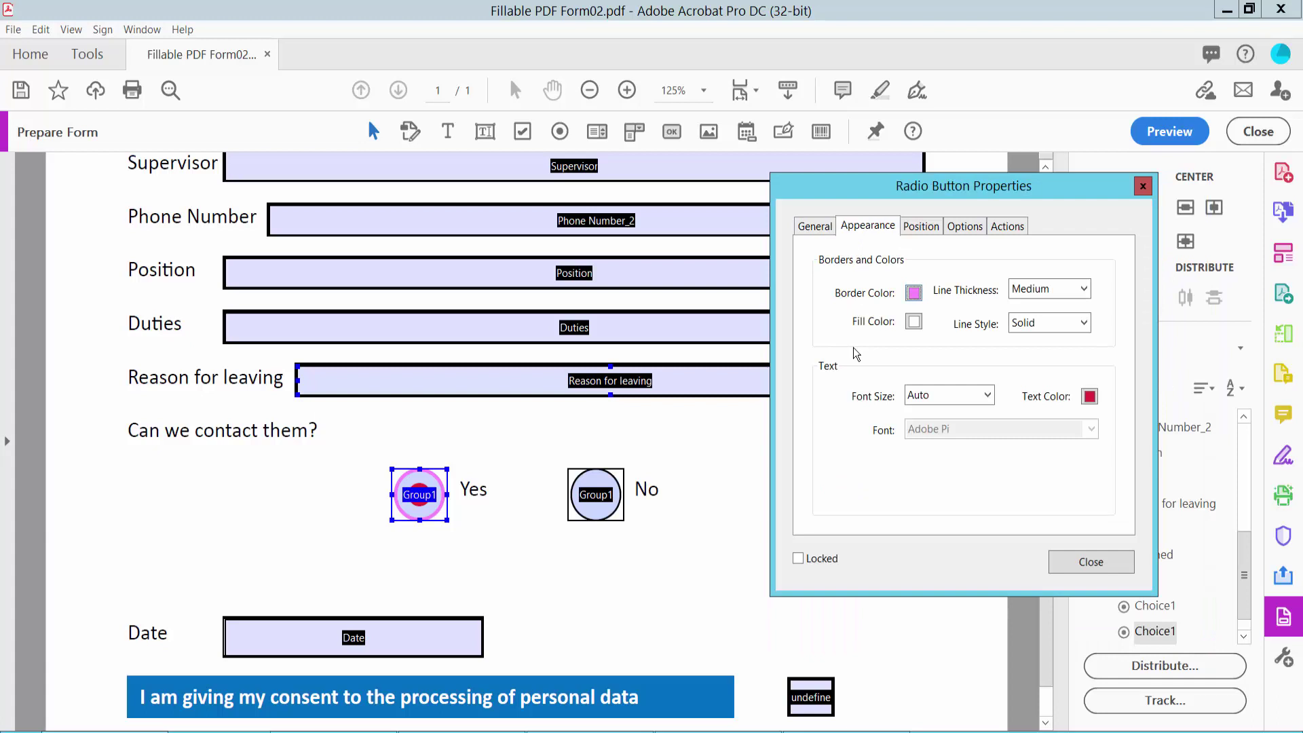
Step: Give the Yes button a red, thick, solid border
{"action": "left_click", "coordinate": [917, 294]}
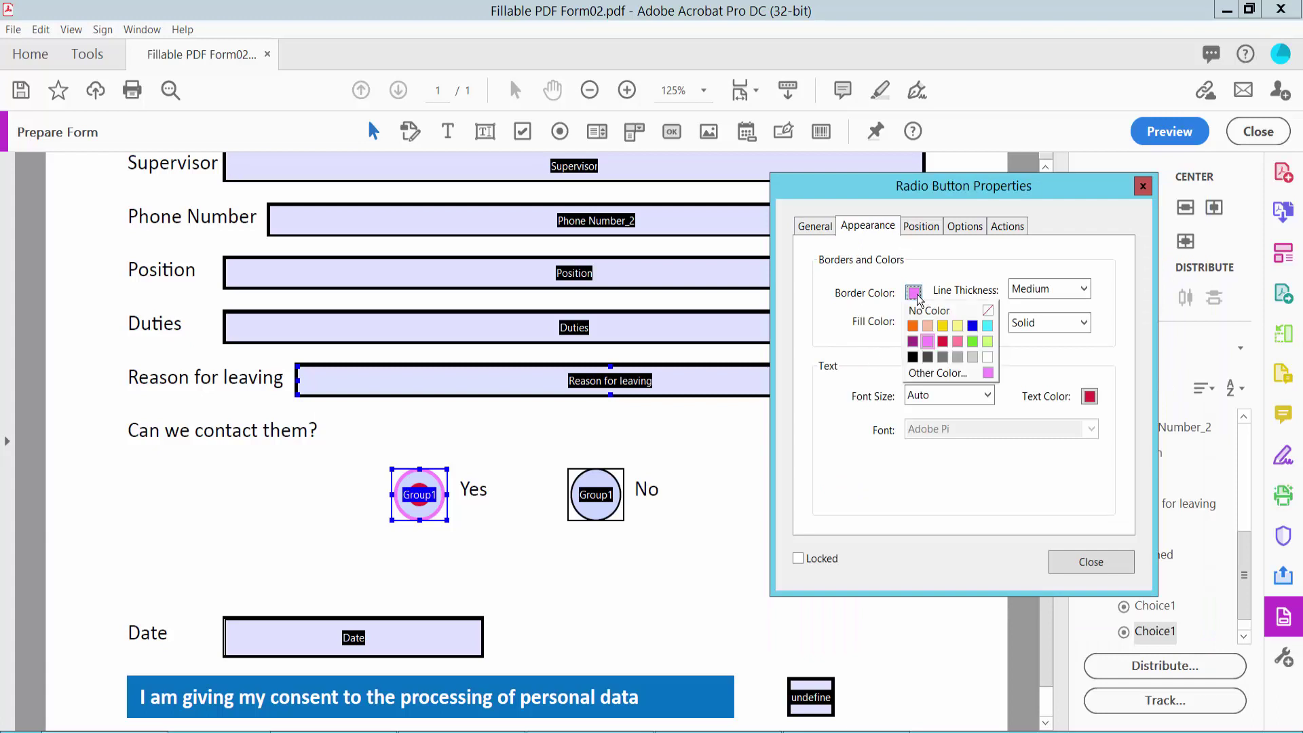
{"action": "left_click", "coordinate": [943, 340]}
{"action": "left_click", "coordinate": [1084, 292]}
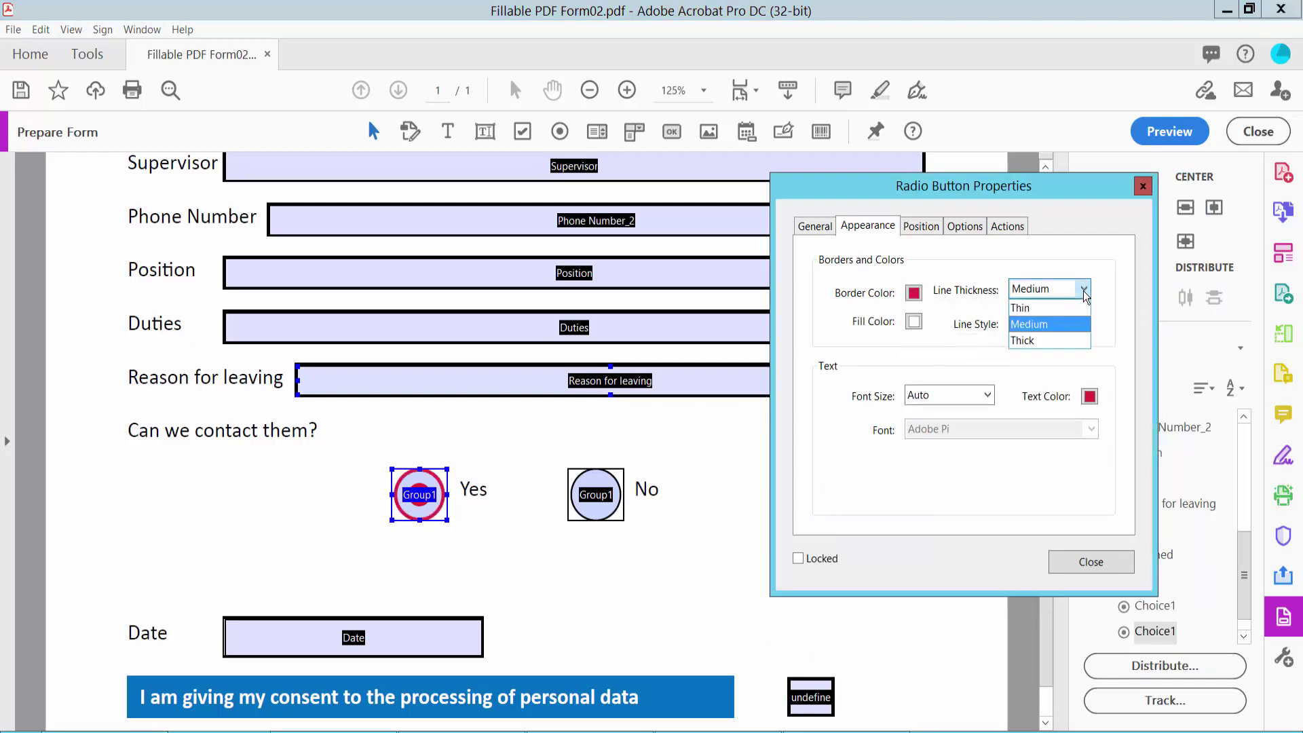
{"action": "left_click", "coordinate": [1049, 341]}
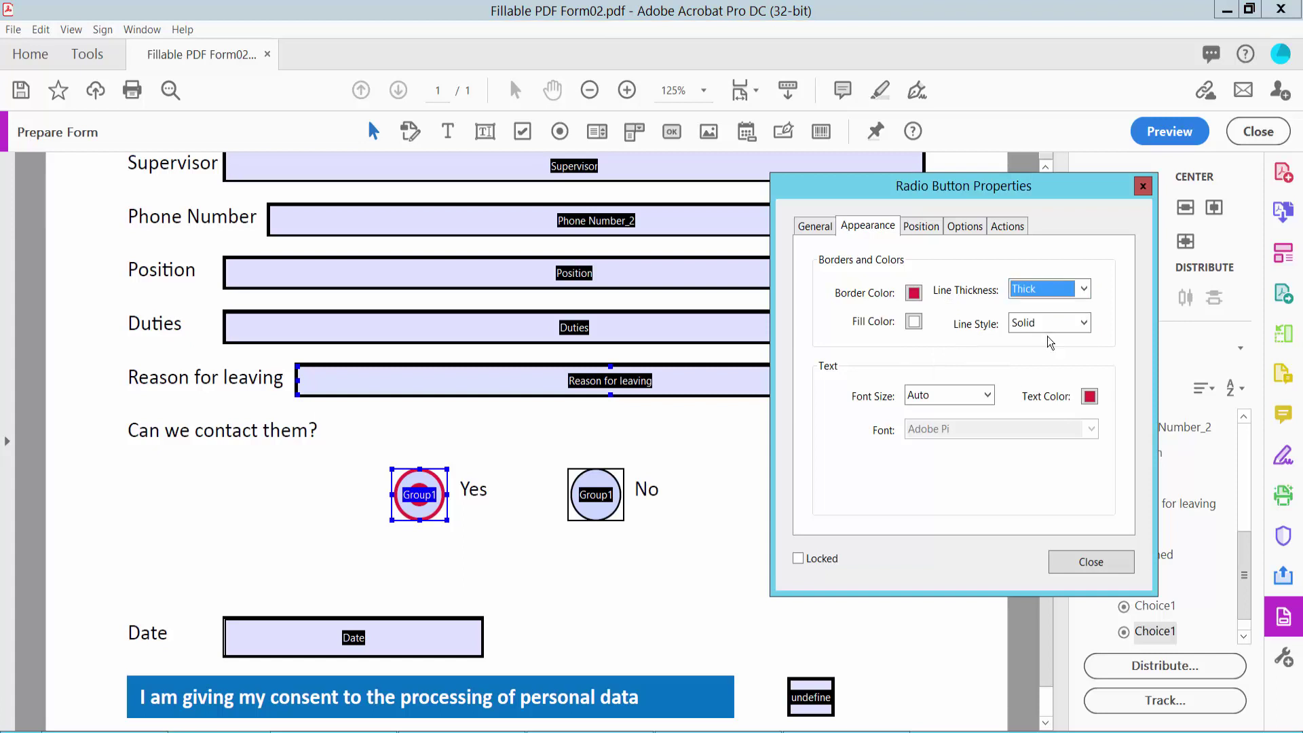
{"action": "left_click", "coordinate": [1083, 324]}
{"action": "left_click", "coordinate": [1055, 344]}
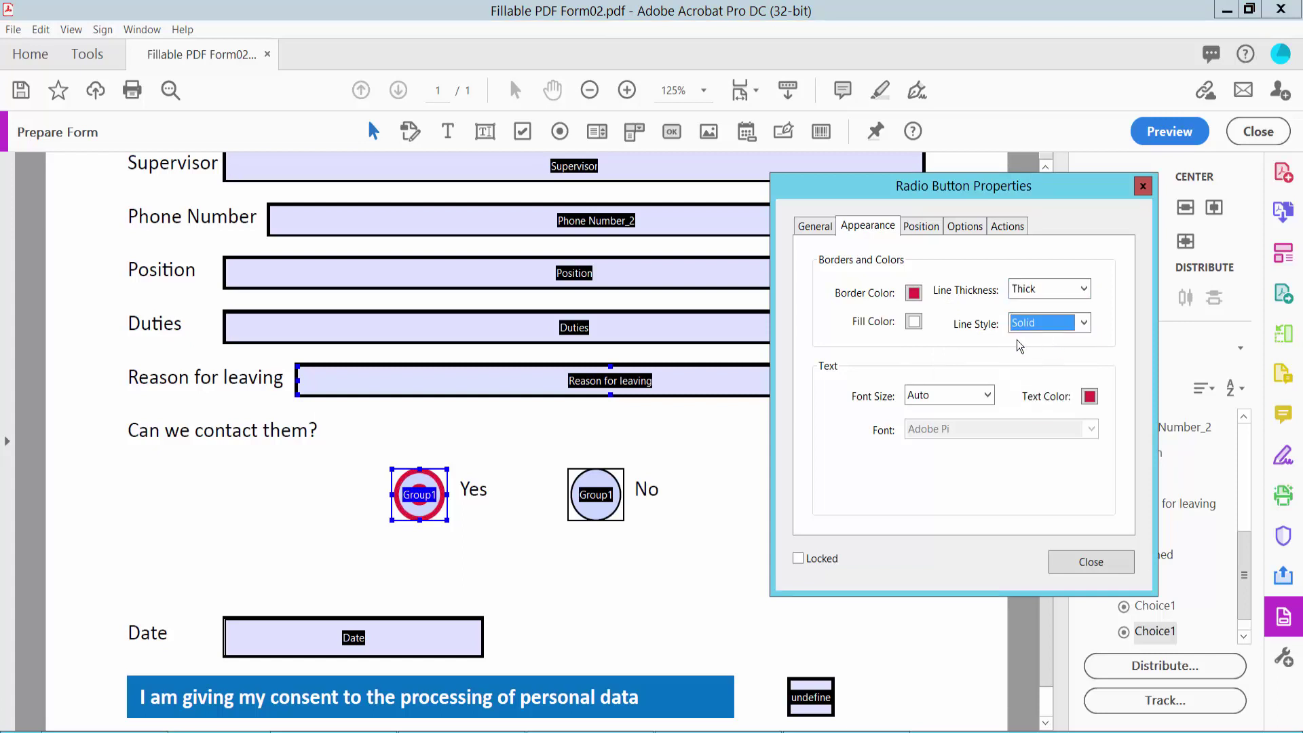
Step: Set the Yes button's fill to No Color and its dot colour to blue
{"action": "left_click", "coordinate": [913, 323]}
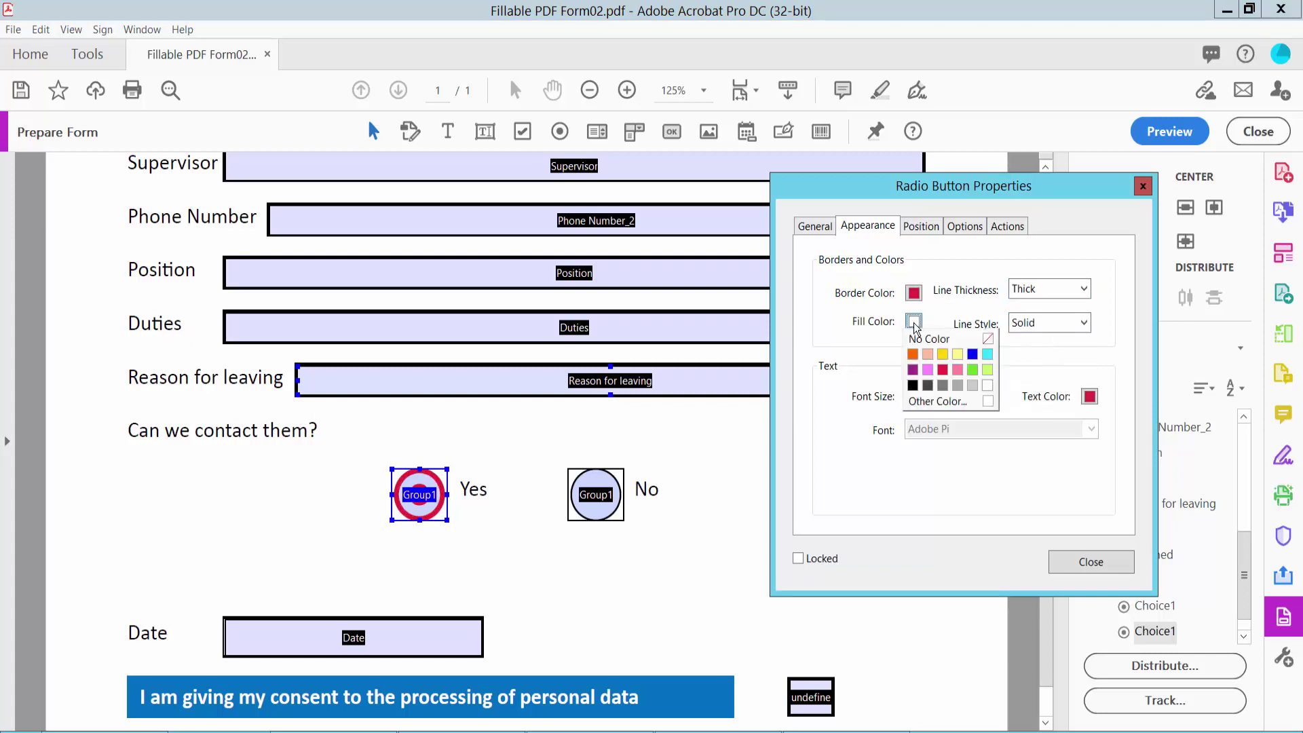
{"action": "left_click", "coordinate": [988, 338]}
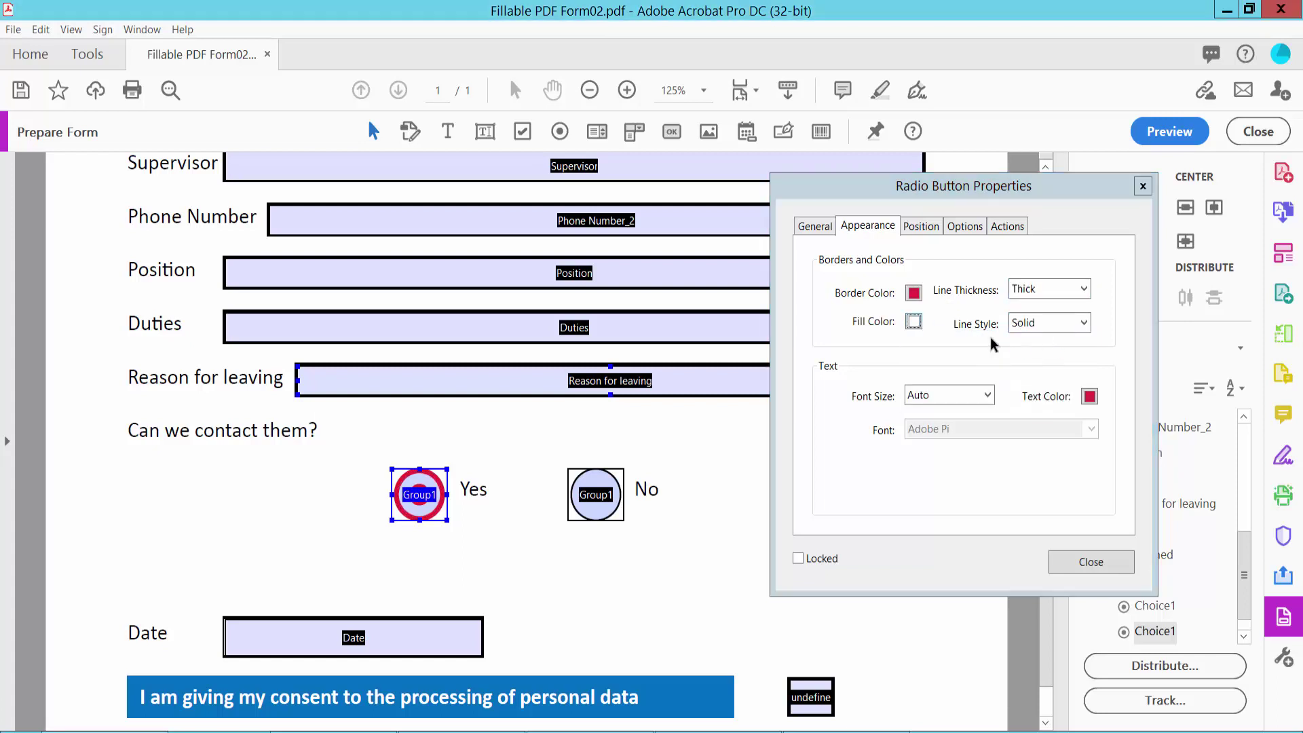
{"action": "left_click", "coordinate": [1088, 396]}
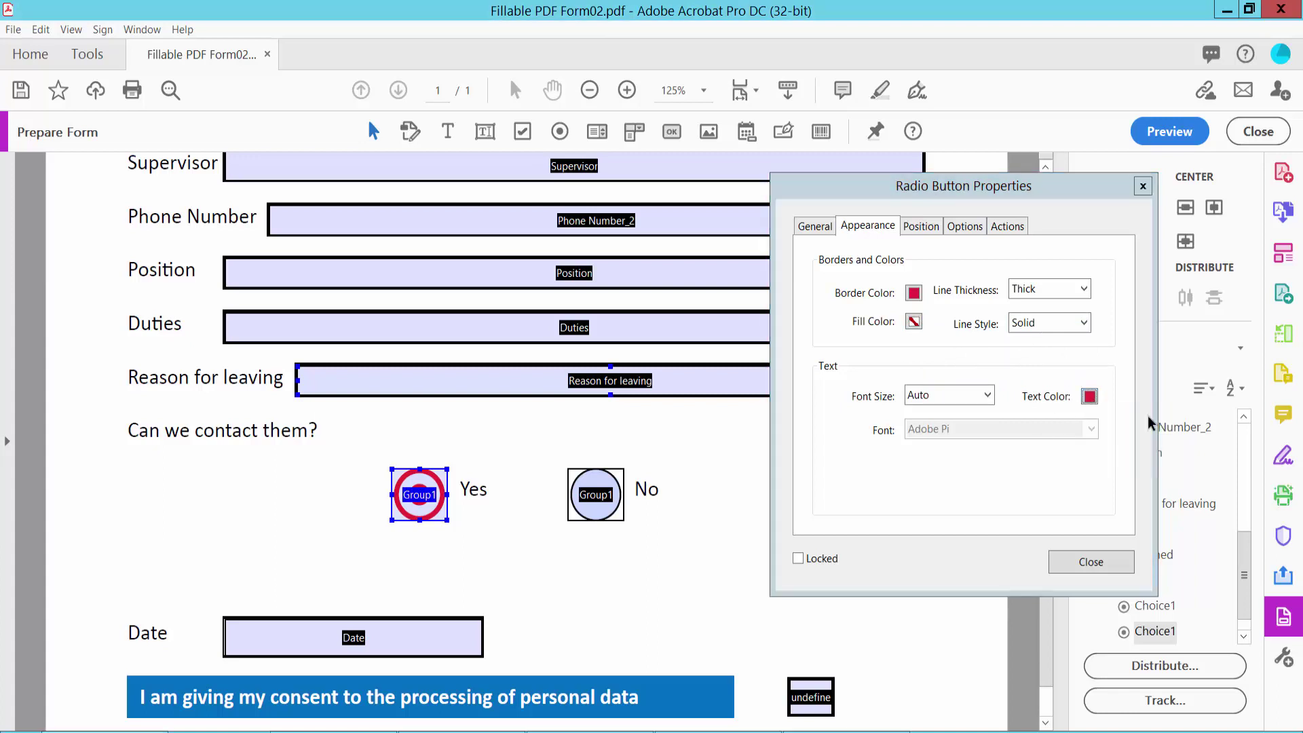
{"action": "left_click", "coordinate": [1148, 414]}
Step: Close the properties and preview the form, testing No and then Yes
{"action": "left_click", "coordinate": [1085, 561]}
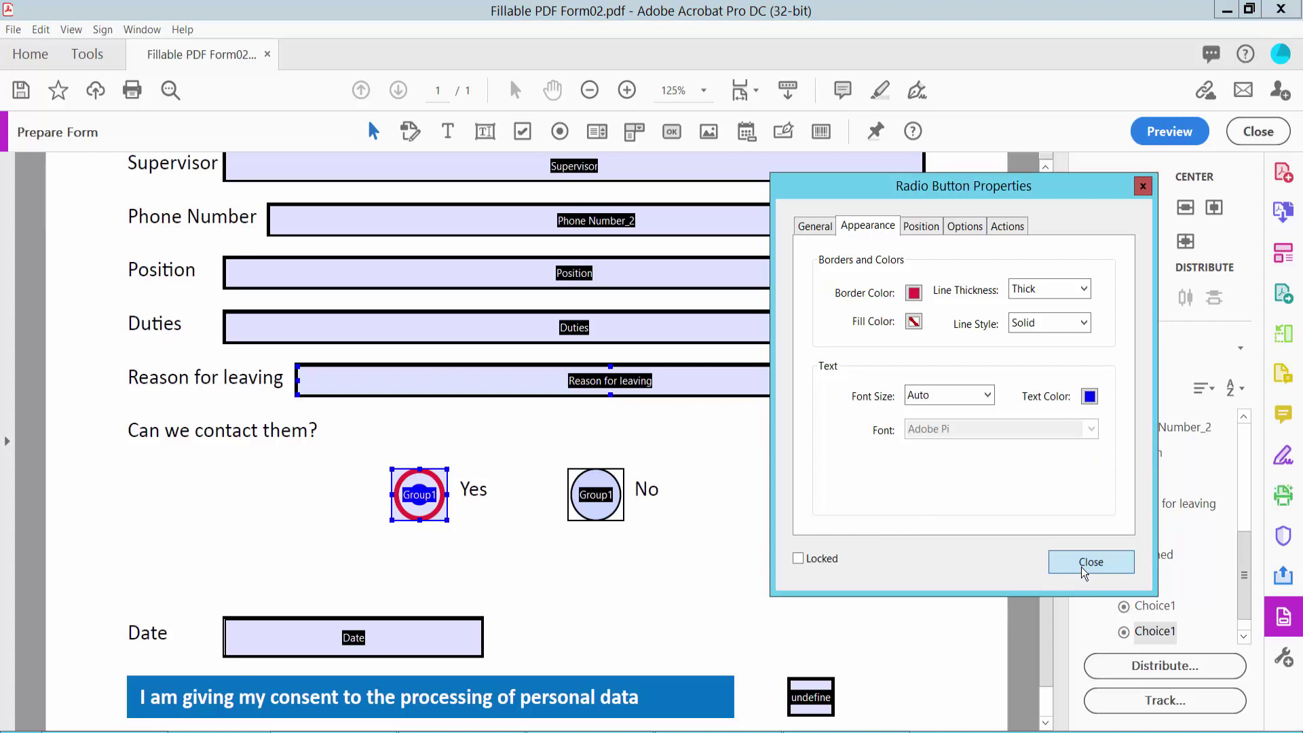
{"action": "left_click", "coordinate": [1169, 131]}
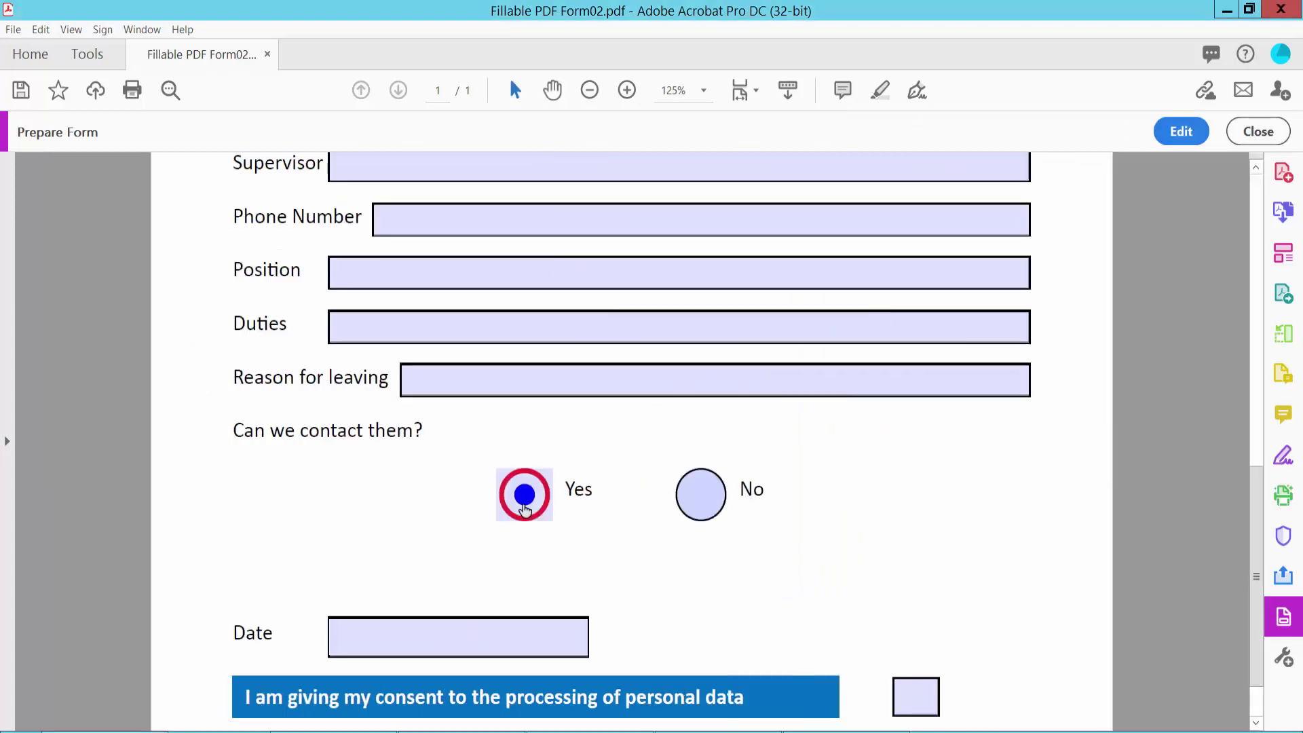
{"action": "left_click", "coordinate": [701, 494]}
{"action": "left_click", "coordinate": [524, 494]}
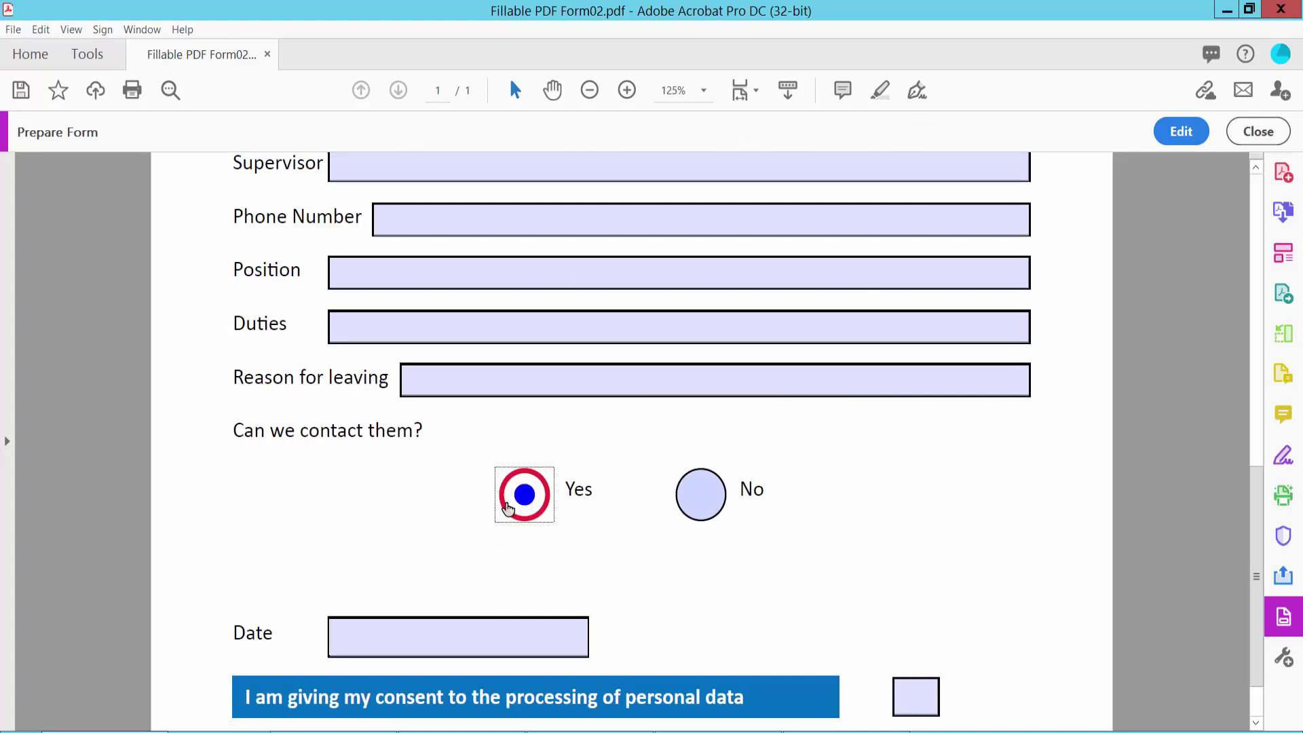
Step: Return to field editing and open the No radio button's Properties
{"action": "left_click", "coordinate": [1181, 130]}
{"action": "left_click", "coordinate": [594, 495]}
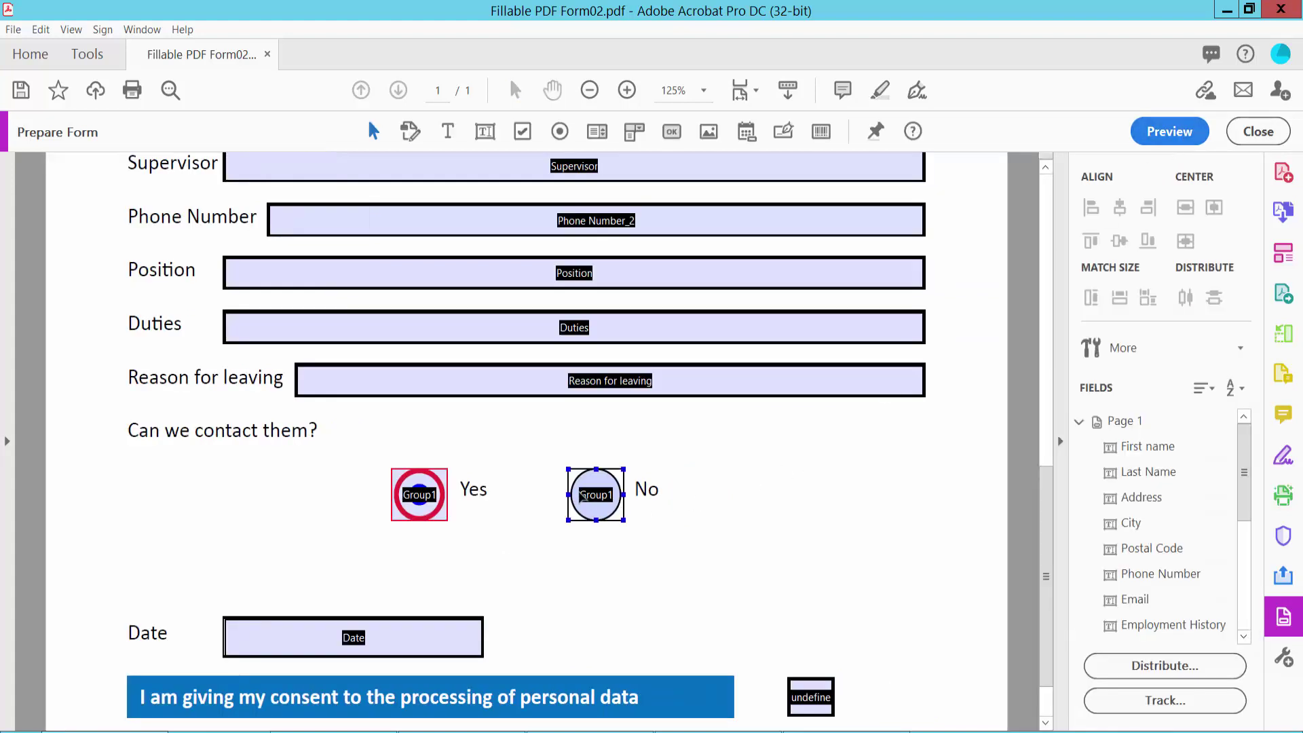
{"action": "right_click", "coordinate": [606, 498]}
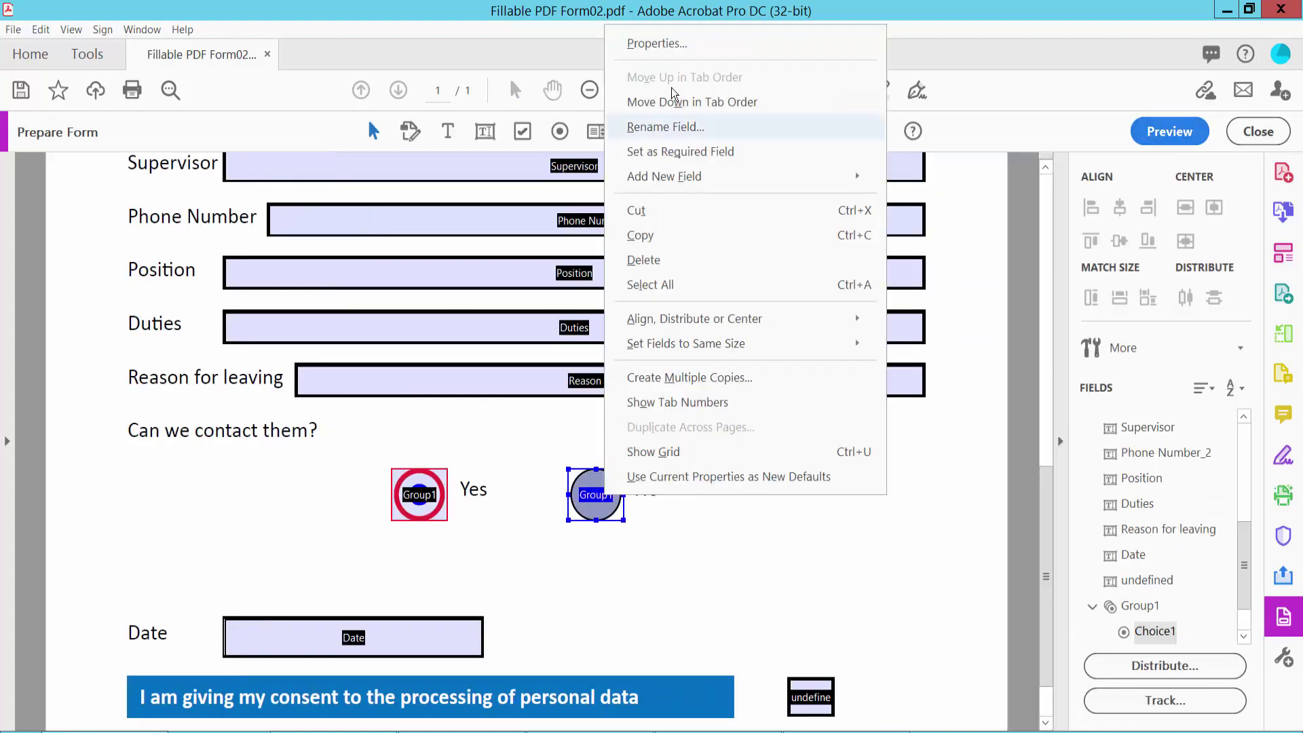
{"action": "left_click", "coordinate": [652, 45]}
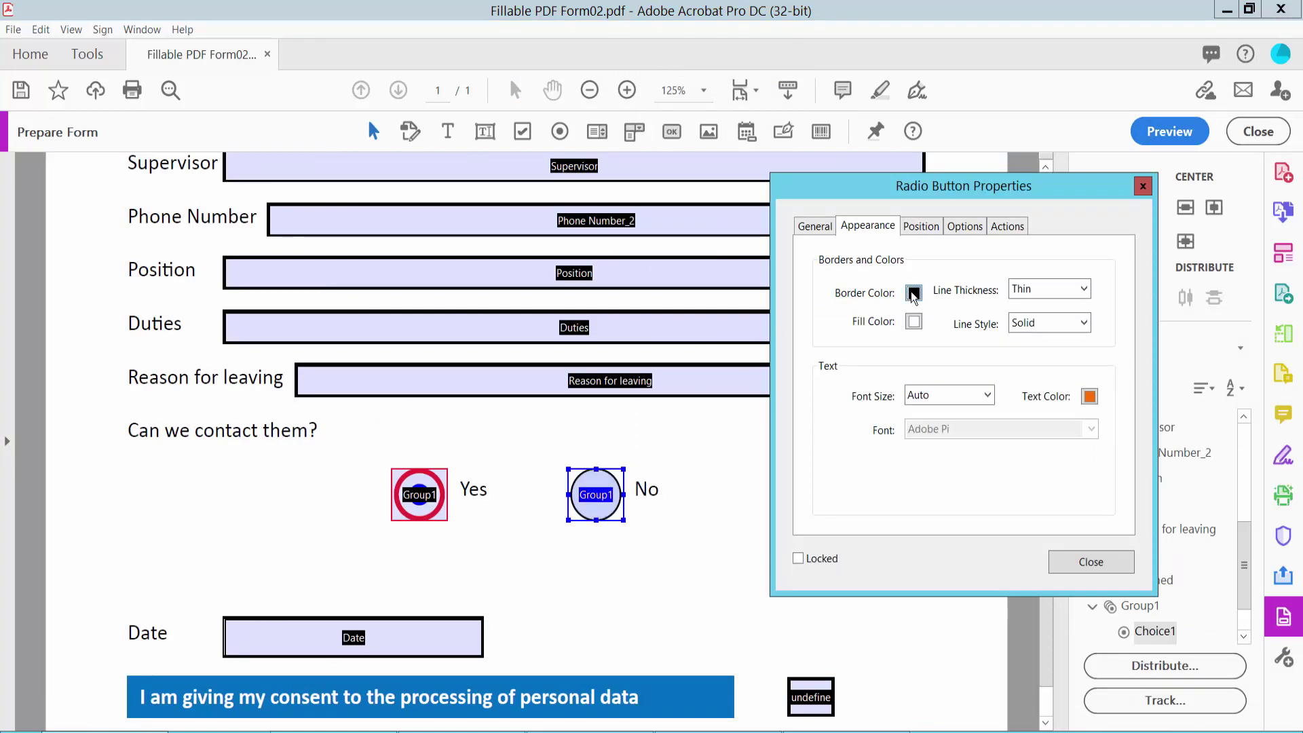
Step: Make the No button's border and dot green, then close its properties
{"action": "left_click", "coordinate": [913, 294]}
{"action": "left_click", "coordinate": [972, 346]}
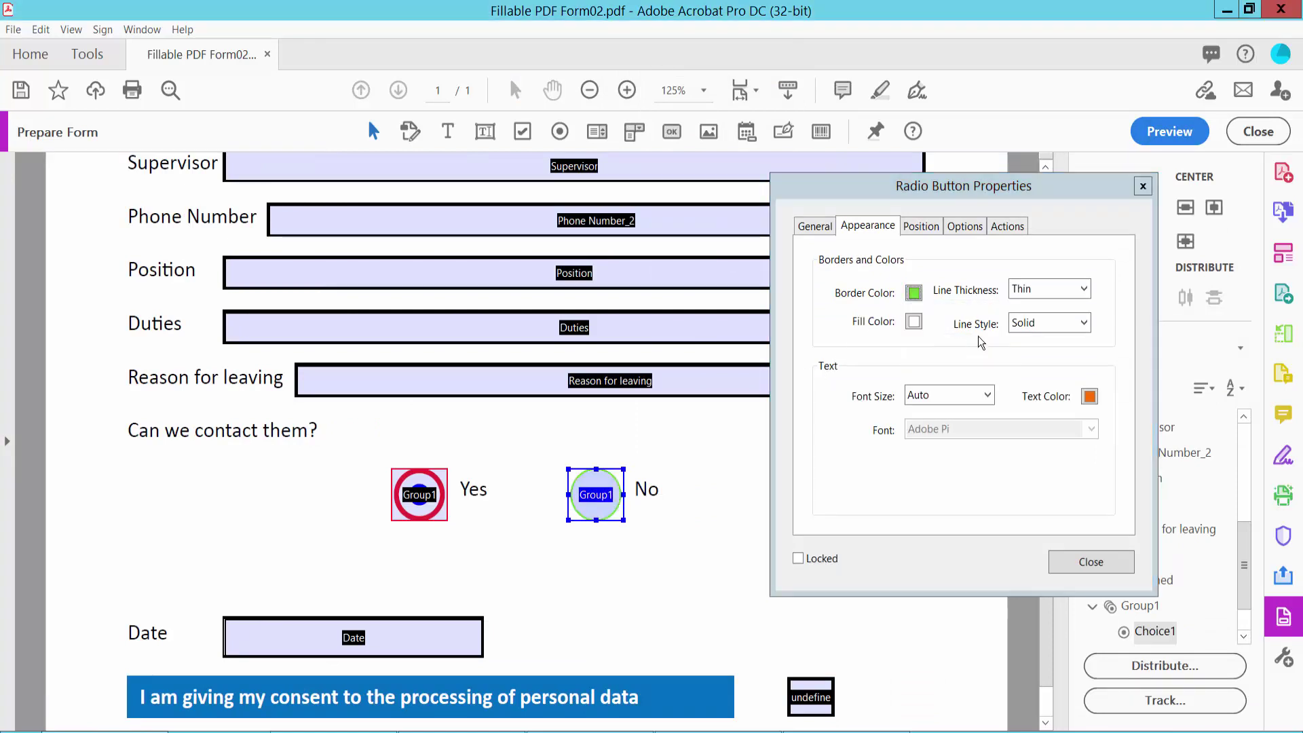
{"action": "left_click", "coordinate": [1089, 397]}
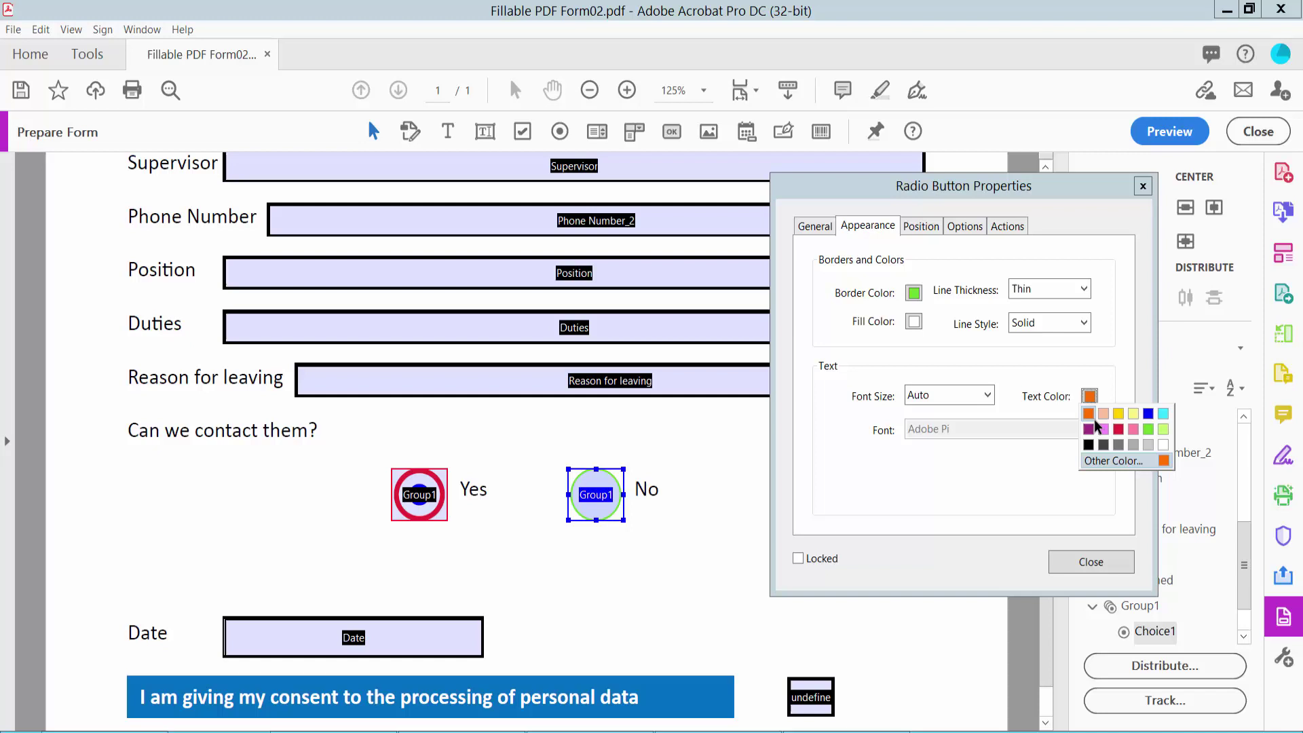
{"action": "left_click", "coordinate": [1153, 433]}
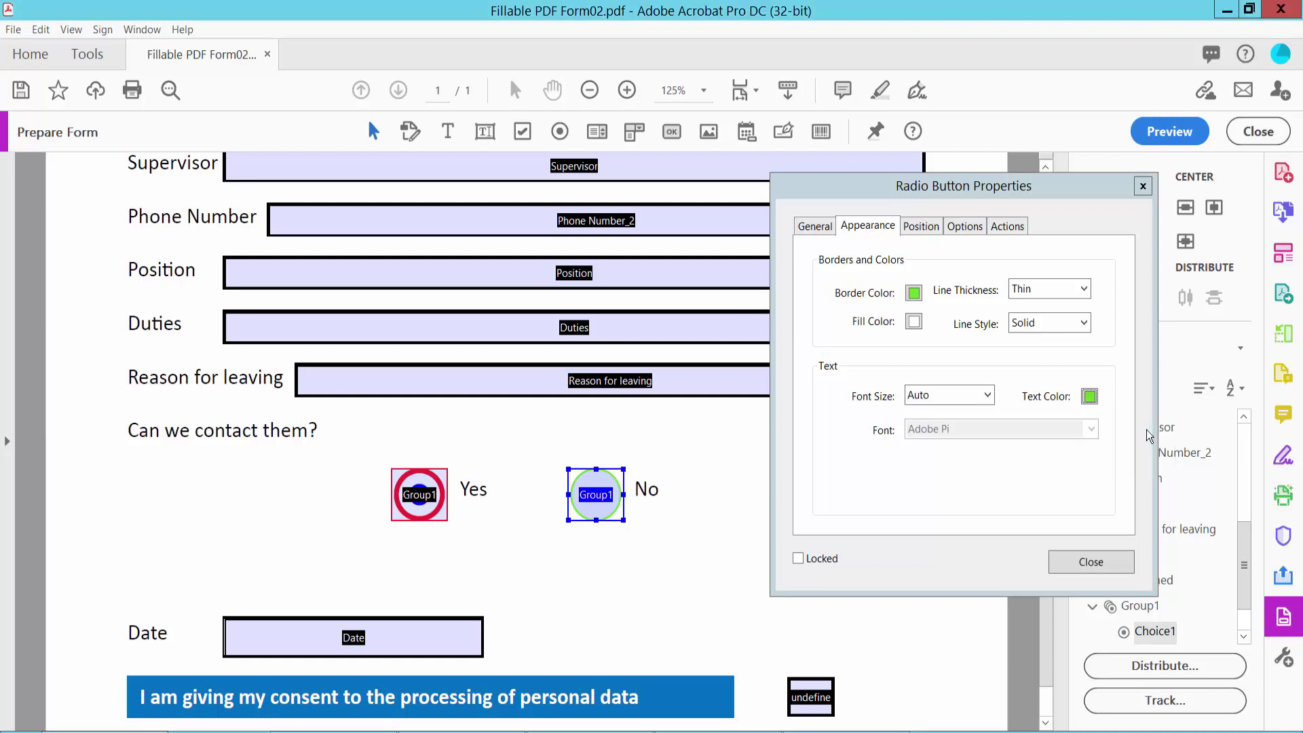
{"action": "left_click", "coordinate": [1090, 562]}
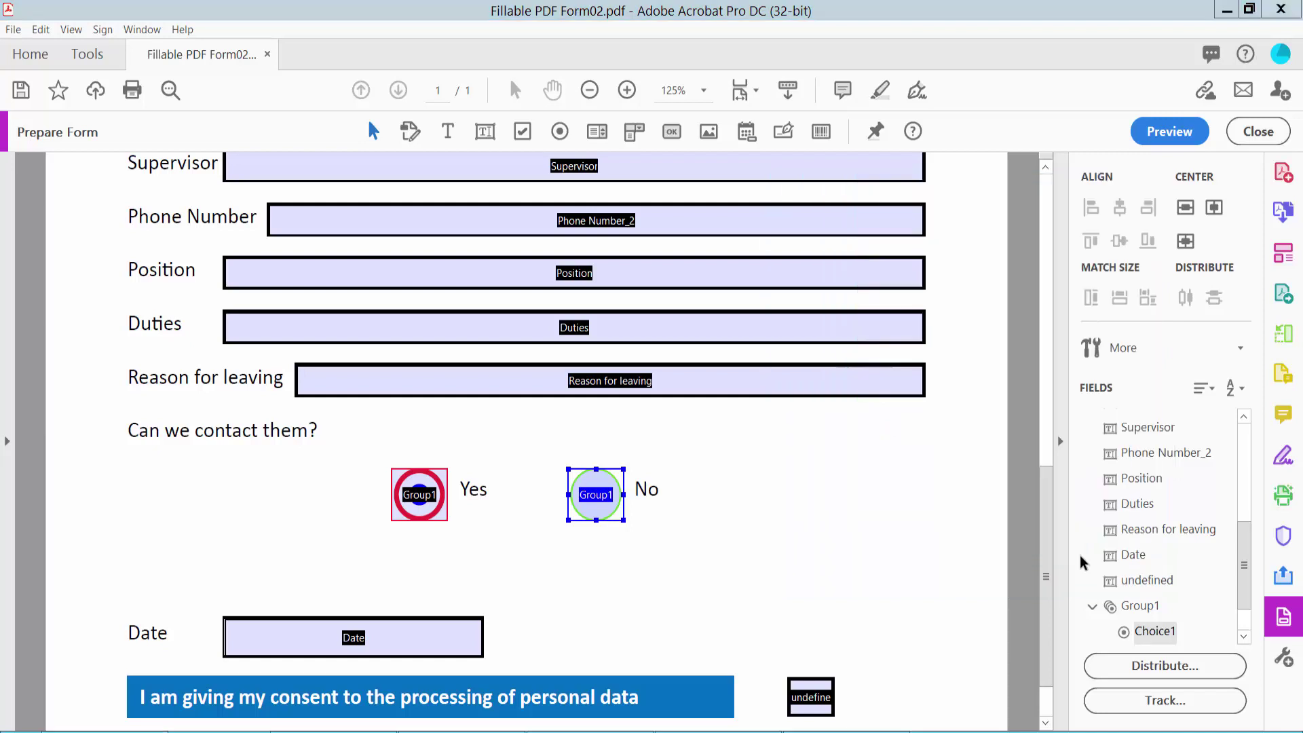
Step: Preview and test the Yes and No answers, then return to editing with Yes selected
{"action": "left_click", "coordinate": [1168, 131]}
{"action": "left_click", "coordinate": [716, 496]}
{"action": "left_click", "coordinate": [525, 493]}
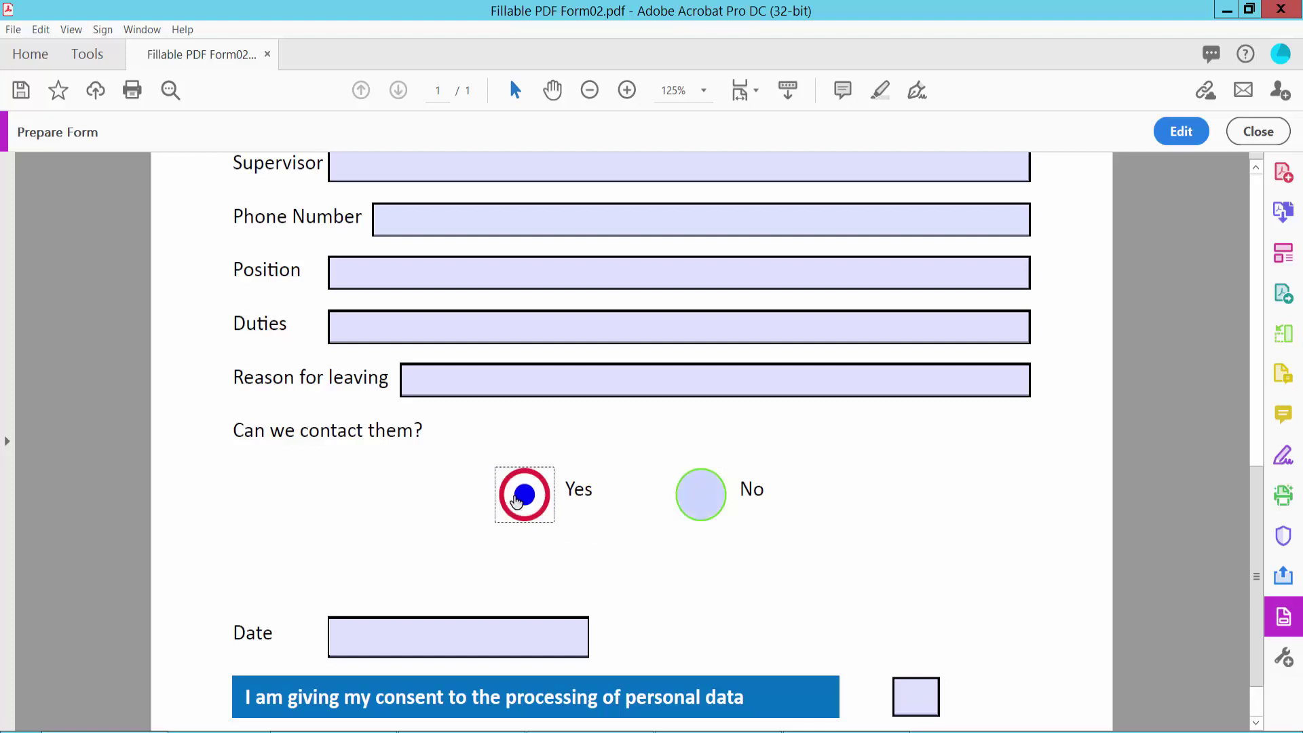
{"action": "left_click", "coordinate": [701, 495]}
{"action": "left_click", "coordinate": [1180, 131]}
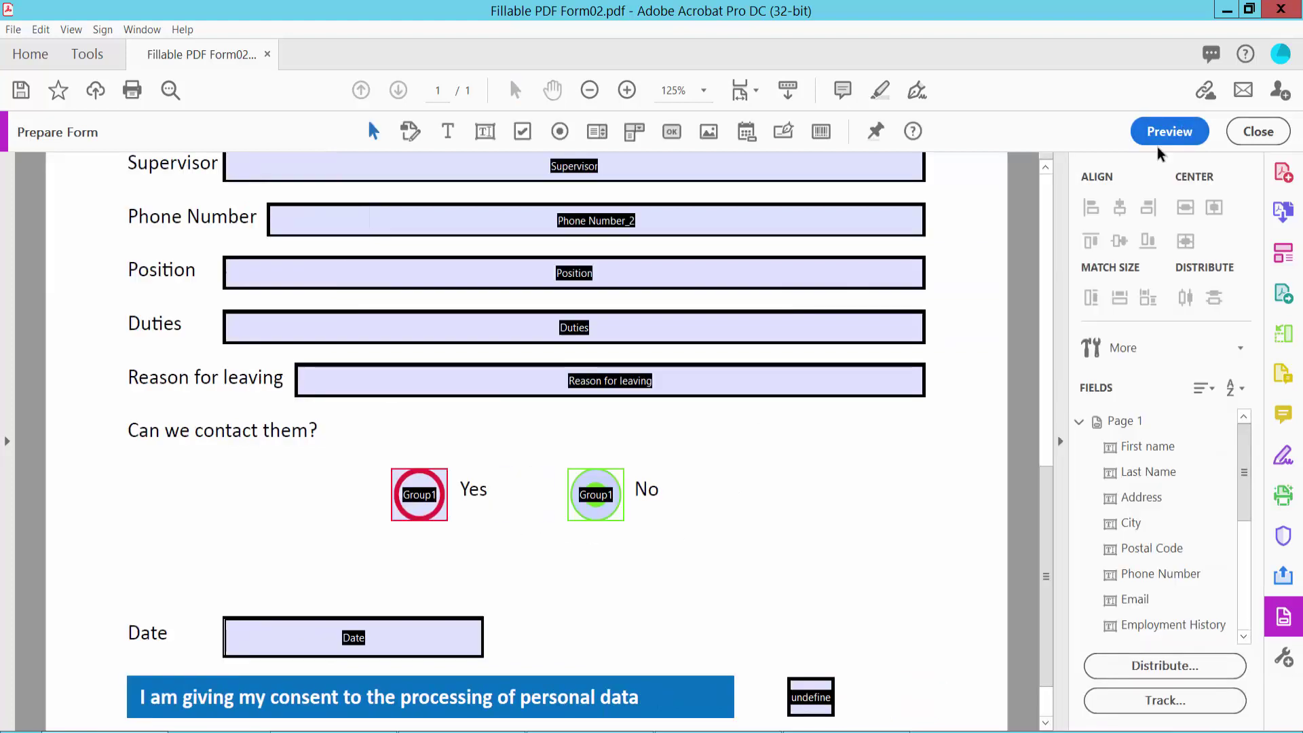
{"action": "left_click", "coordinate": [420, 494]}
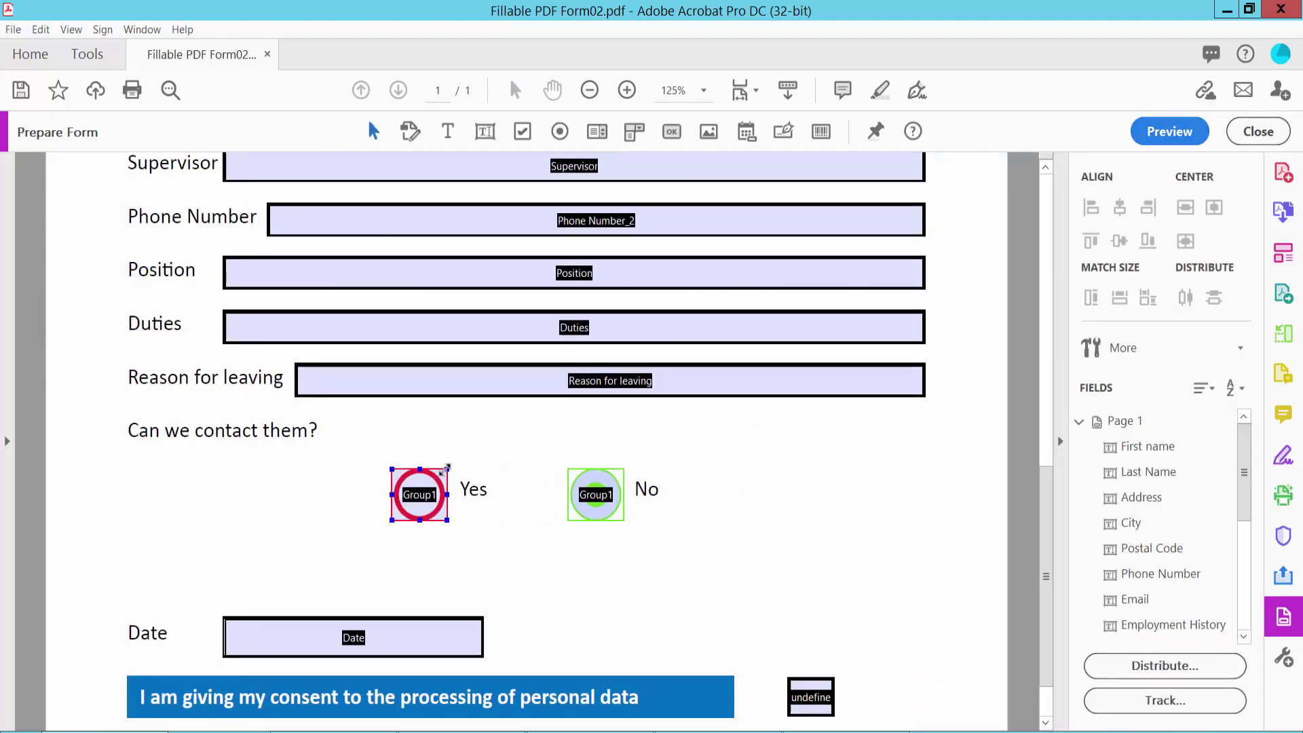
Step: Resize the Yes radio field by dragging, then select both radio fields and right-click them
{"action": "left_click_drag", "start_coordinate": [448, 469], "coordinate": [466, 453]}
{"action": "left_click_drag", "start_coordinate": [439, 496], "coordinate": [425, 499]}
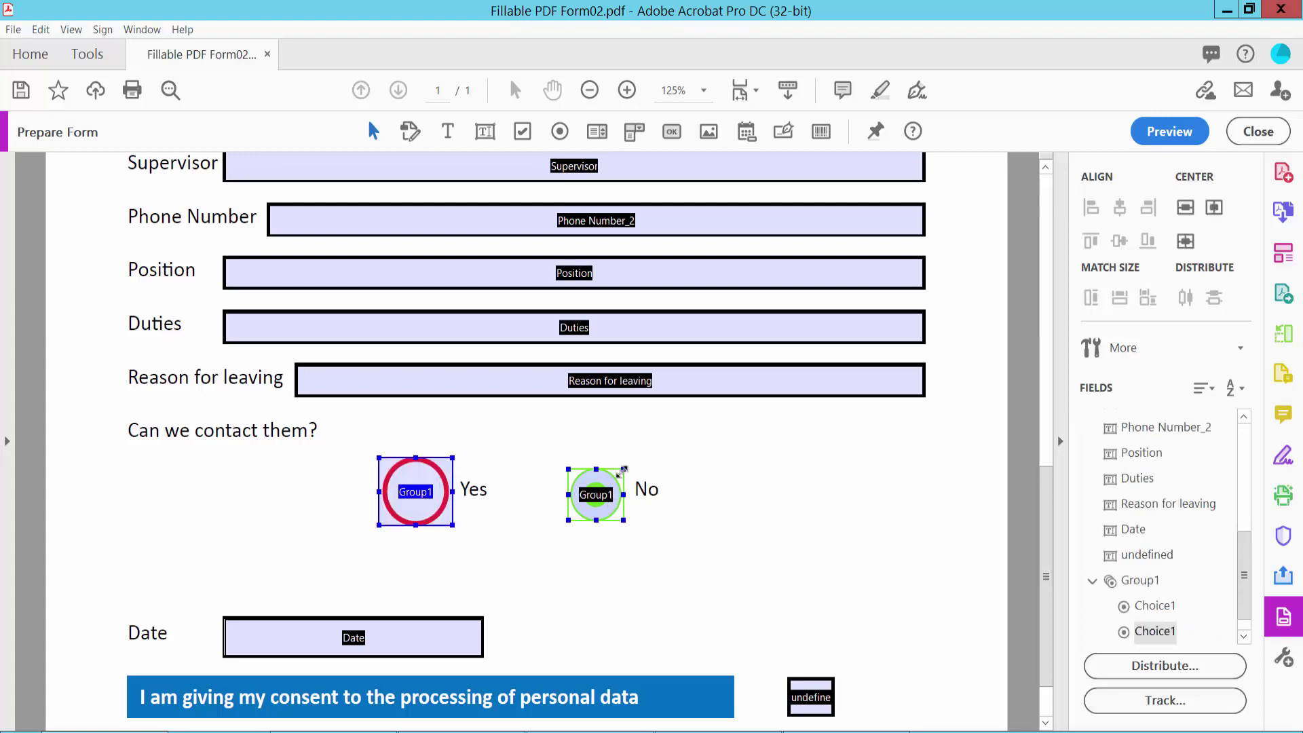
{"action": "left_click", "coordinate": [598, 491]}
{"action": "left_click", "coordinate": [440, 492]}
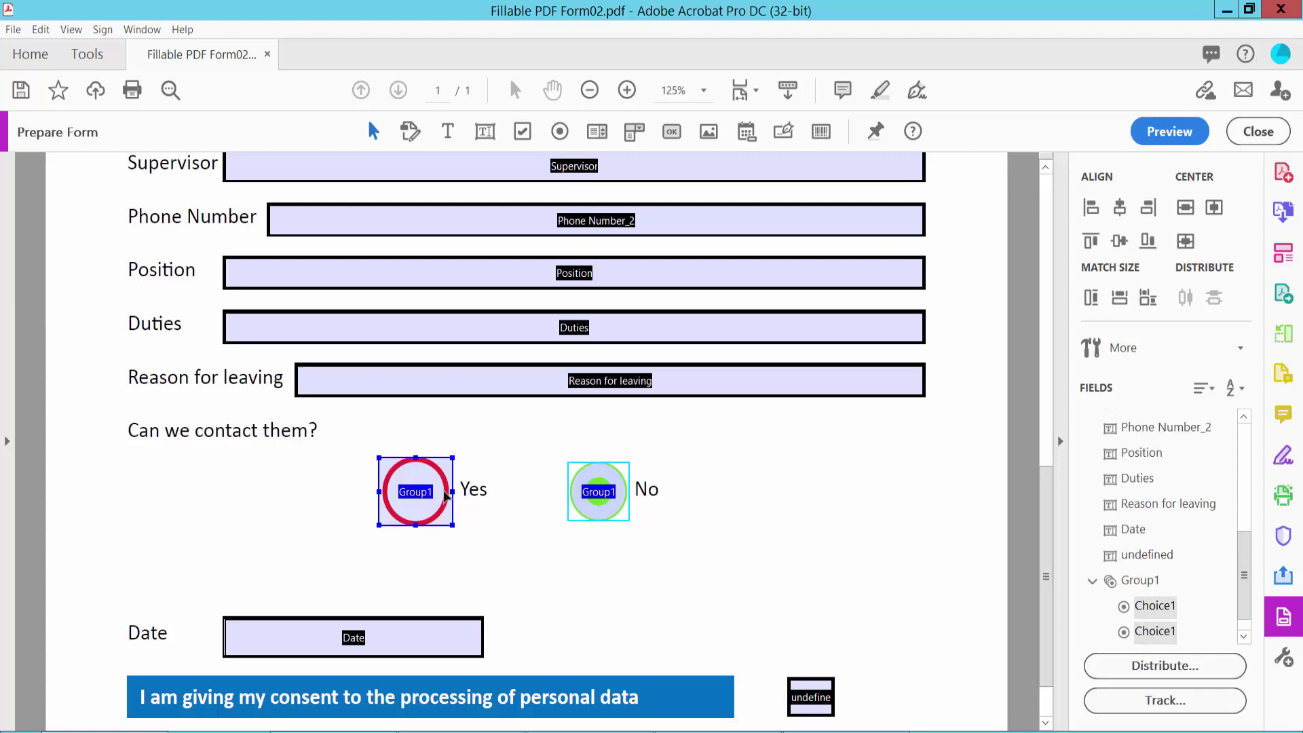
{"action": "right_click", "coordinate": [596, 491]}
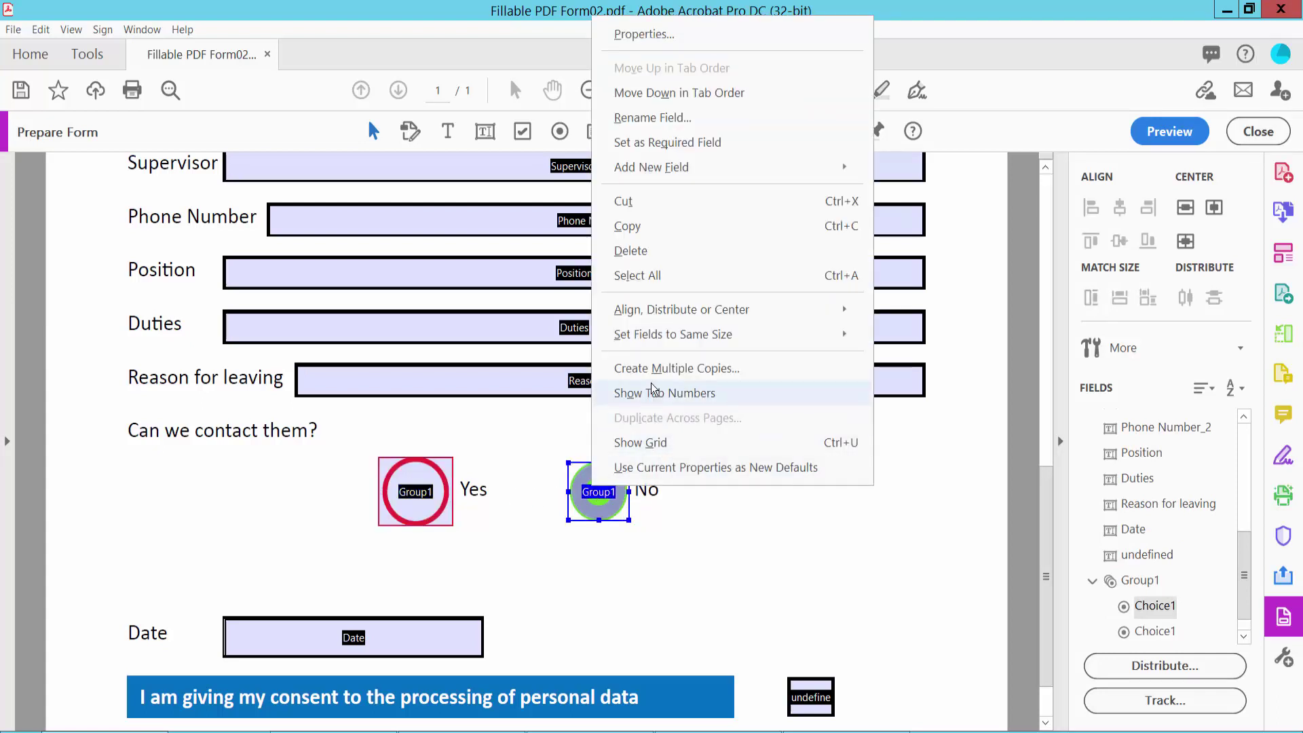
{"action": "mouse_move", "coordinate": [673, 334]}
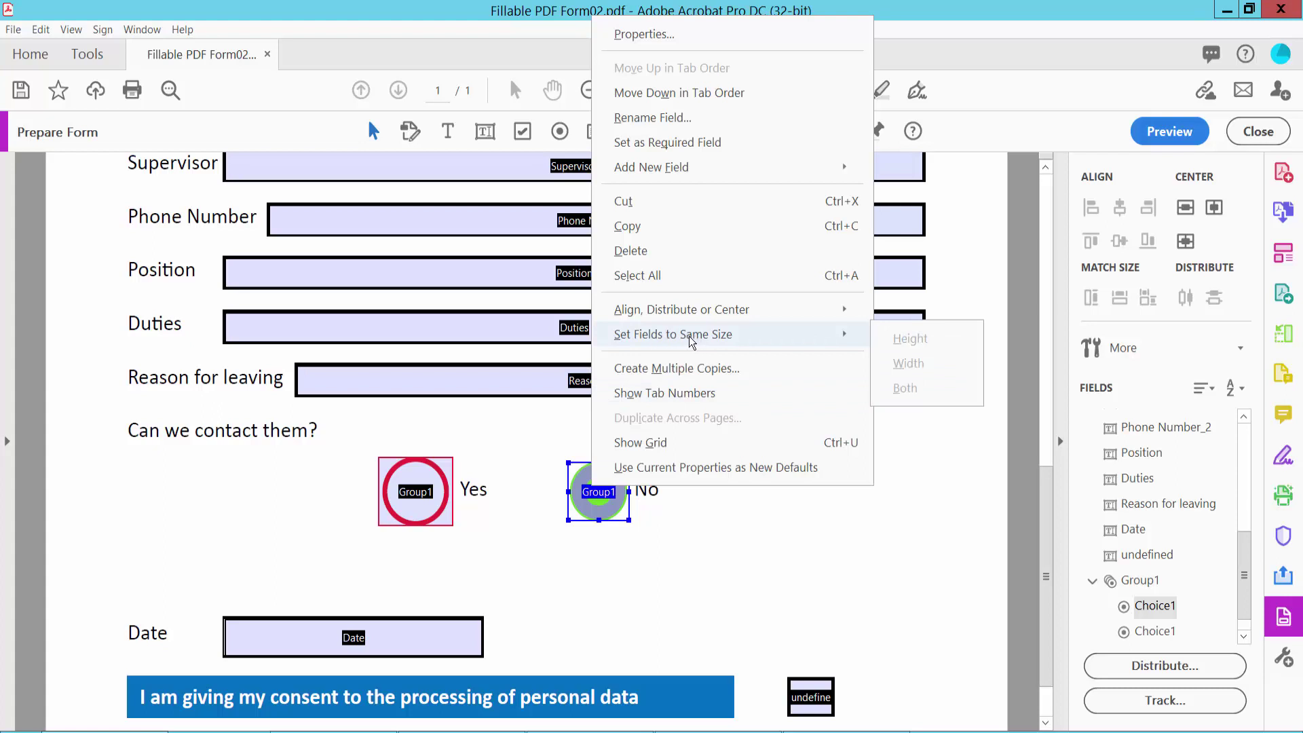
Step: Reselect both fields with No as reference and set them to the same size, Both
{"action": "left_click", "coordinate": [383, 501], "text": "shift"}
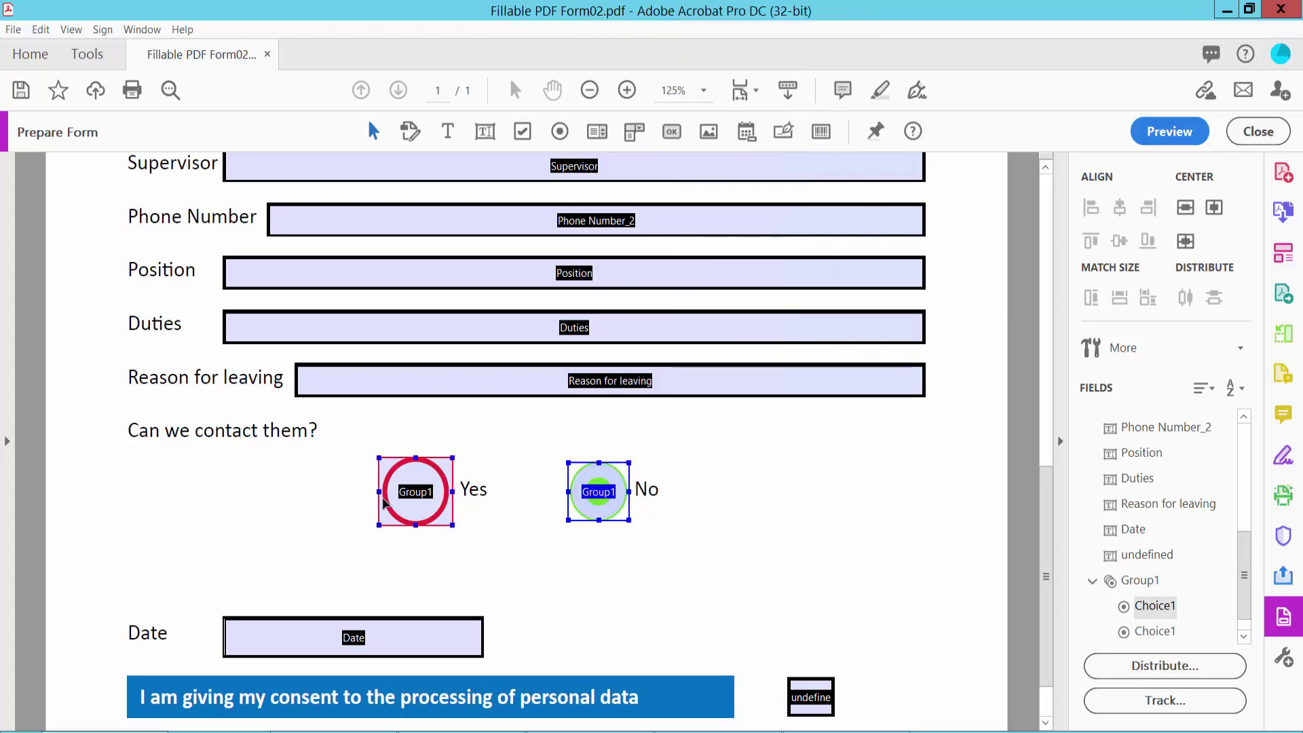
{"action": "left_click", "coordinate": [431, 497]}
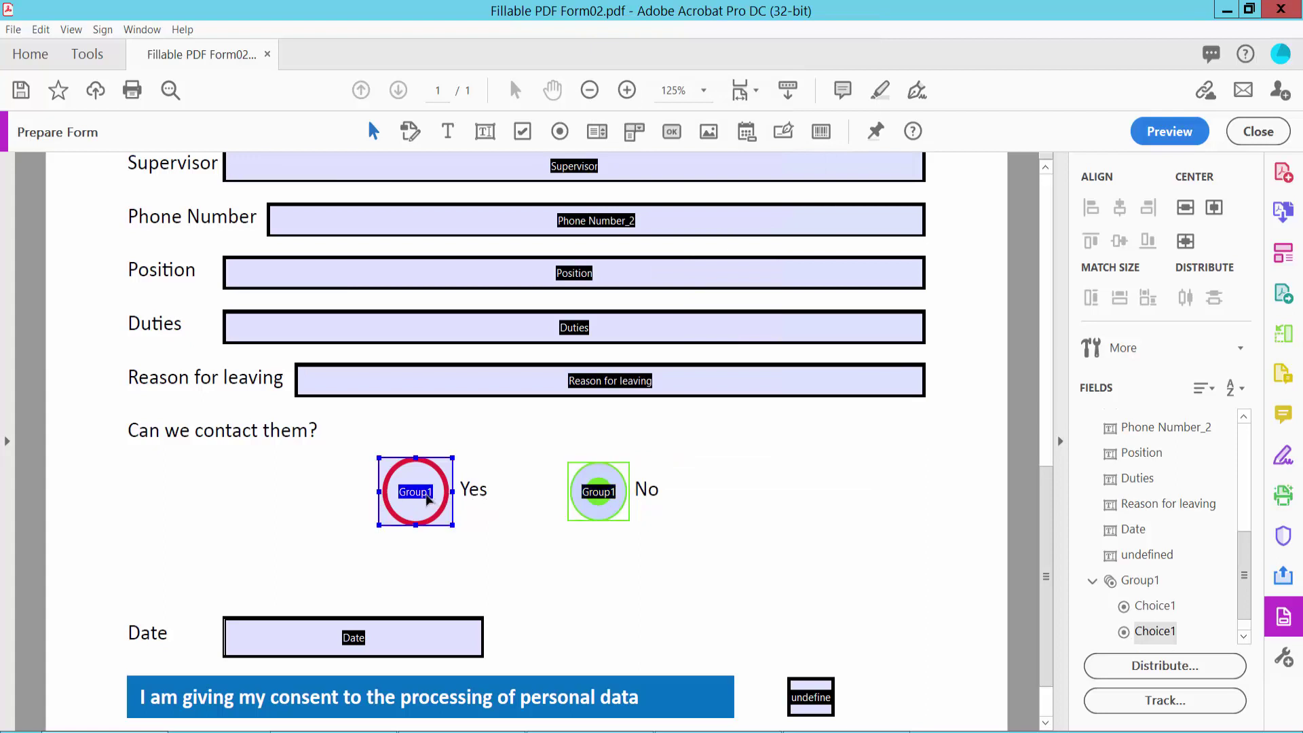
{"action": "right_click", "coordinate": [588, 495]}
{"action": "mouse_move", "coordinate": [666, 344]}
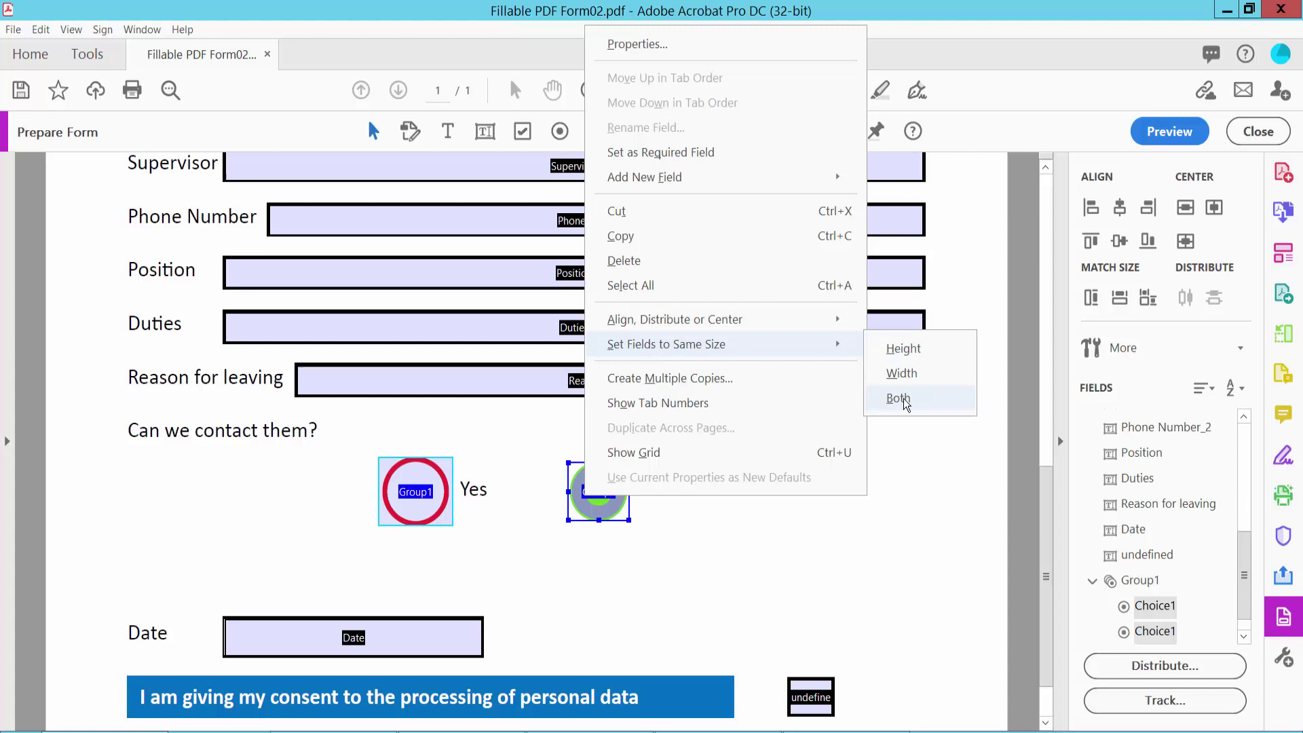
{"action": "left_click", "coordinate": [898, 398]}
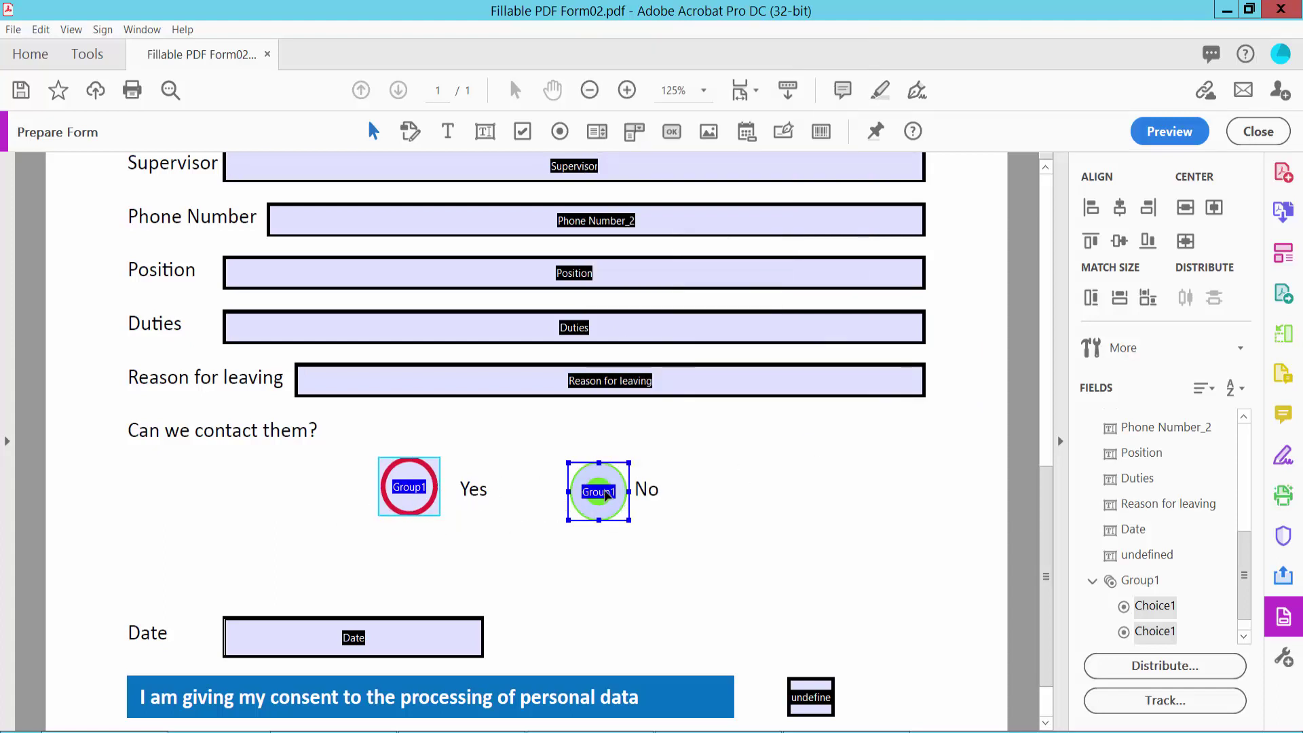
{"action": "left_click", "coordinate": [545, 504]}
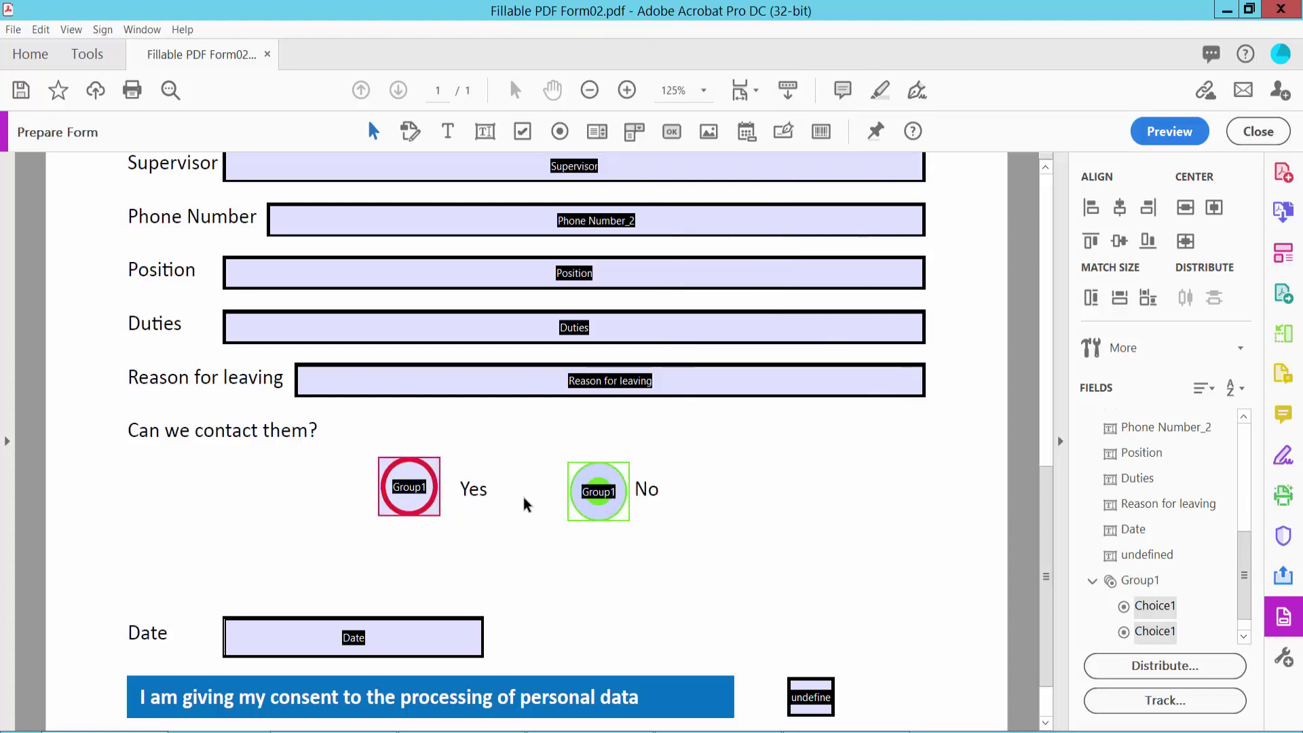
Step: Exit form editing, zoom the page to 100%, and bring up the File menu
{"action": "left_click", "coordinate": [1257, 131]}
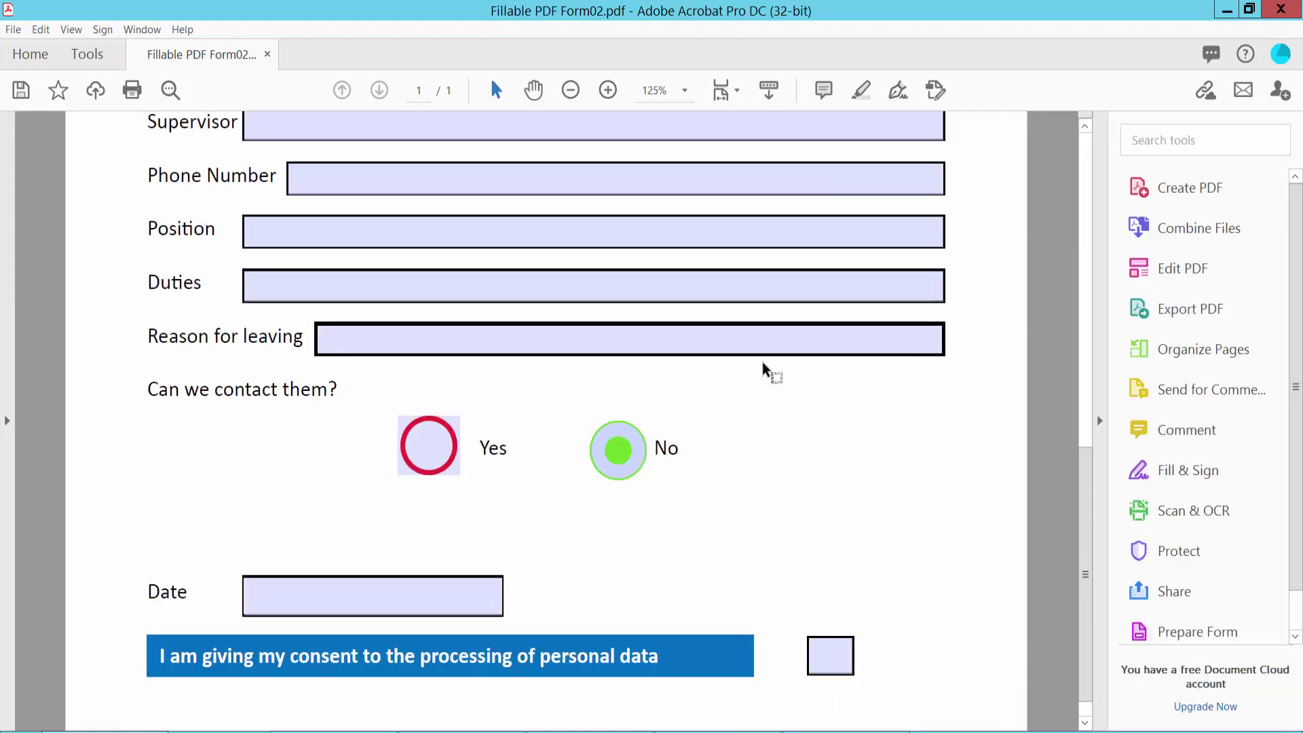
{"action": "key", "text": "ctrl+1"}
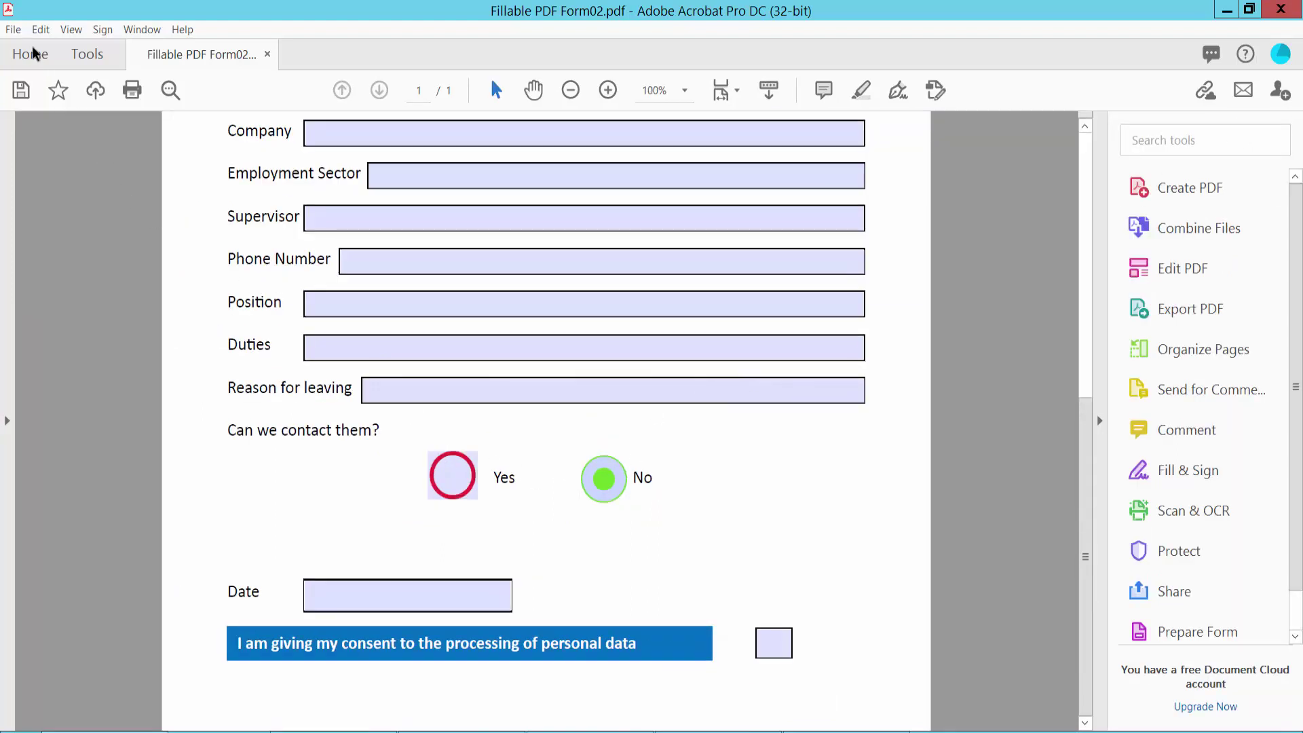
{"action": "left_click", "coordinate": [14, 31]}
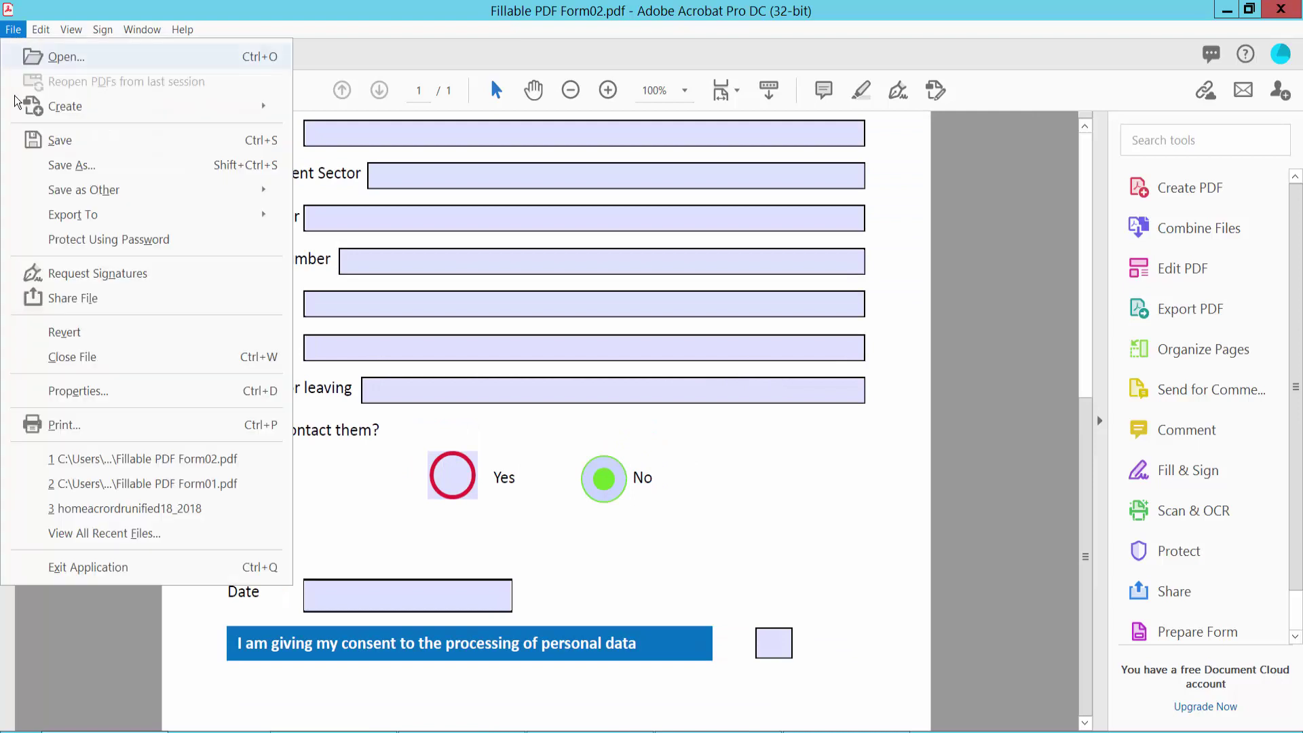